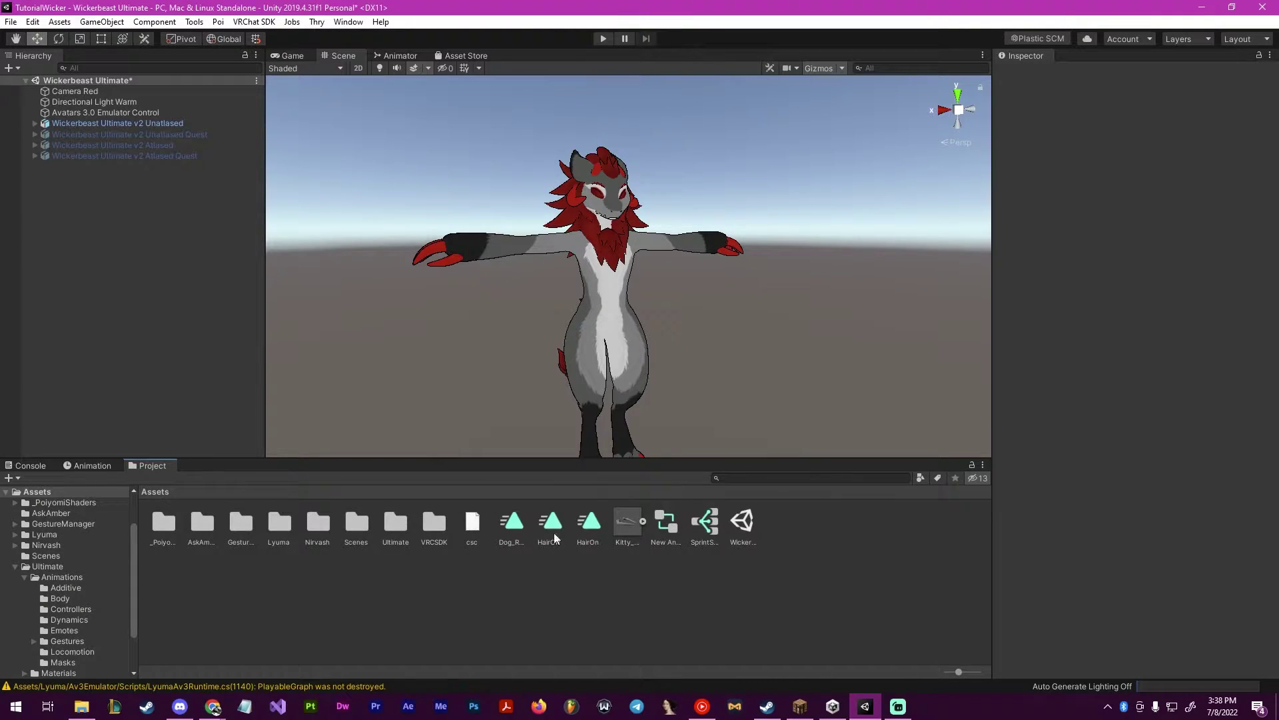
Select Kitty_Horns.fbx in the Project window to show its import settings and horn preview
left_click(629, 534)
left_click(787, 616)
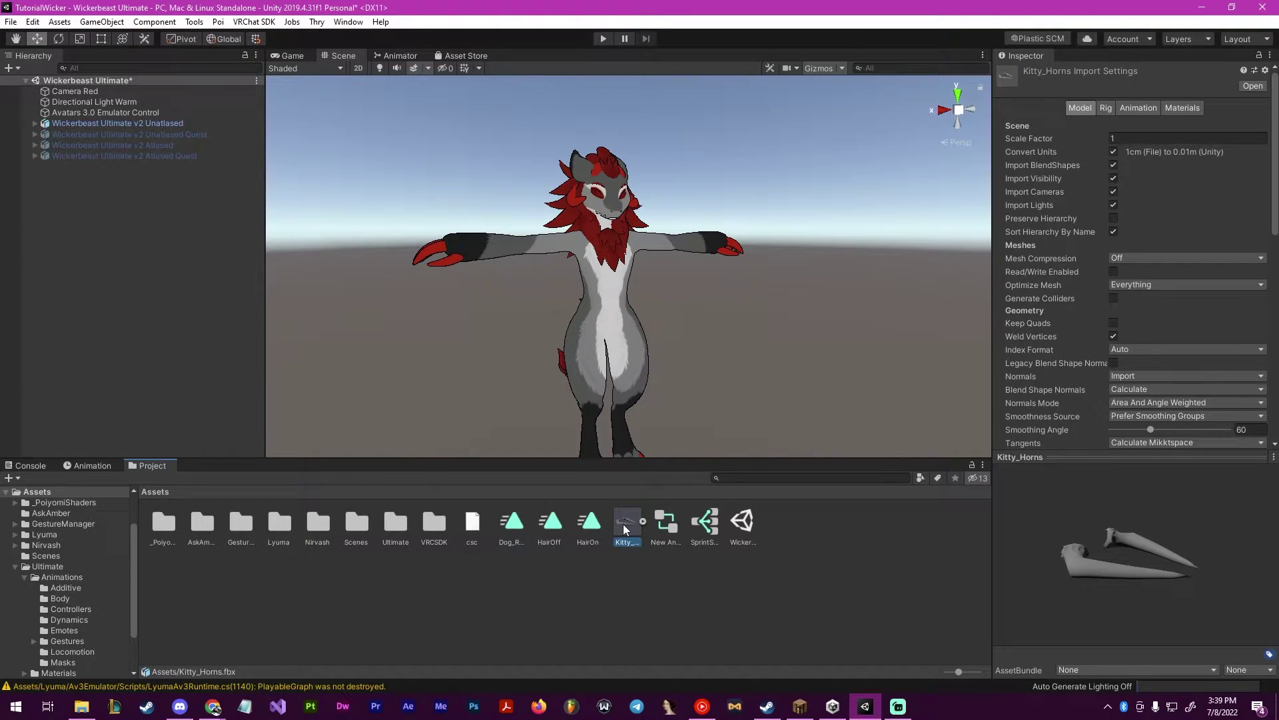
Add the Kitty_Horns model to the scene and frame it in the Scene view
left_click_drag(620, 545, 130, 307)
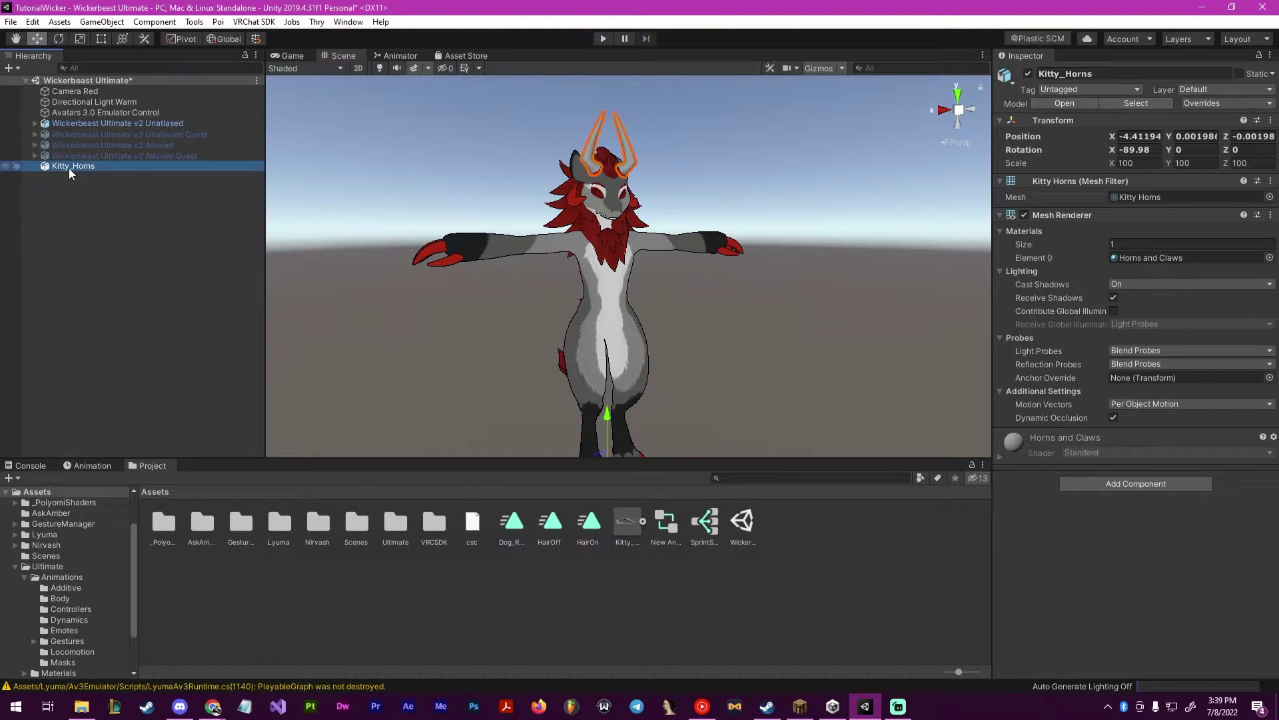
key("f")
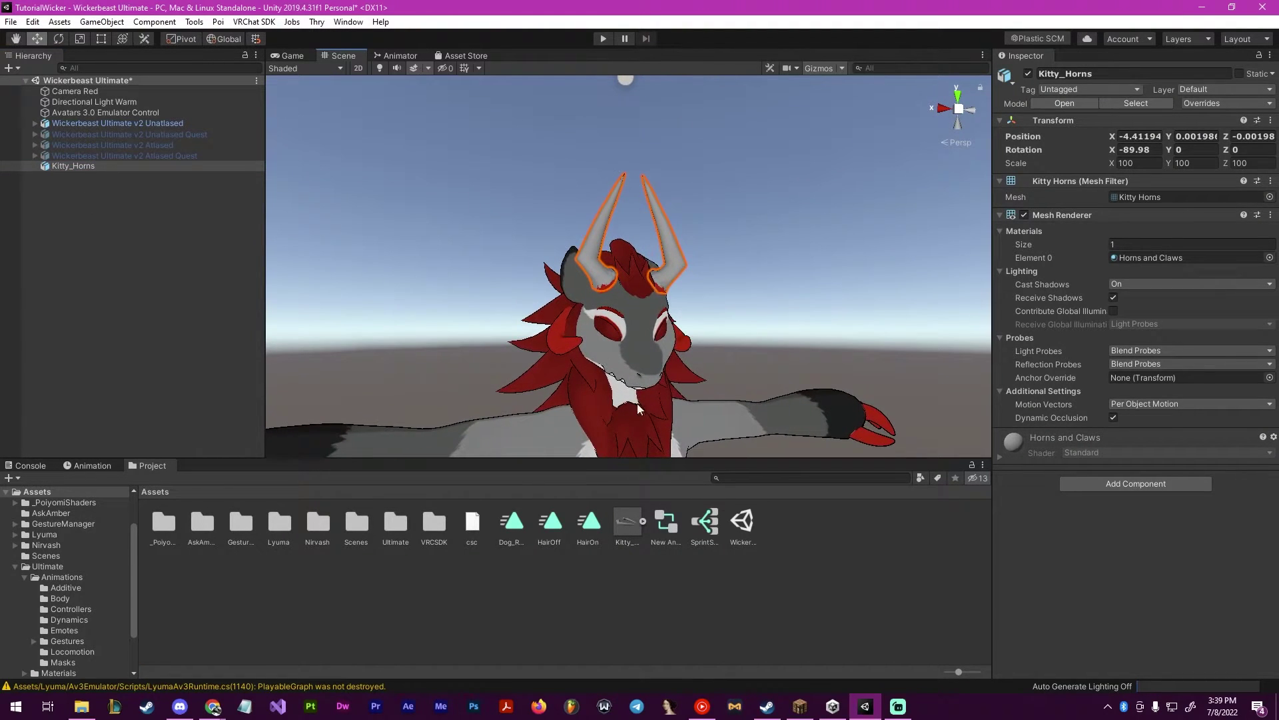
left_click_drag(600, 373, 440, 446, "alt")
Apply the red Horns & Claws material from Ultimate/Materials to the horns
left_click(398, 527)
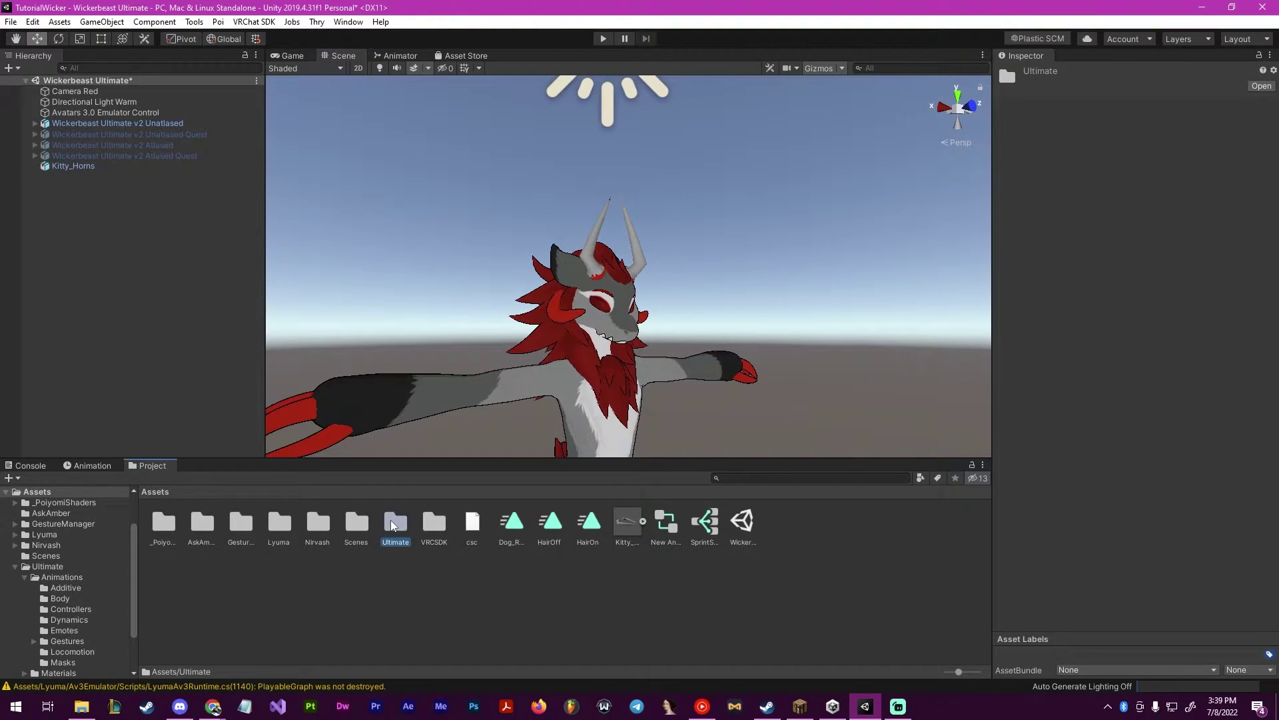
double_click(398, 527)
double_click(207, 537)
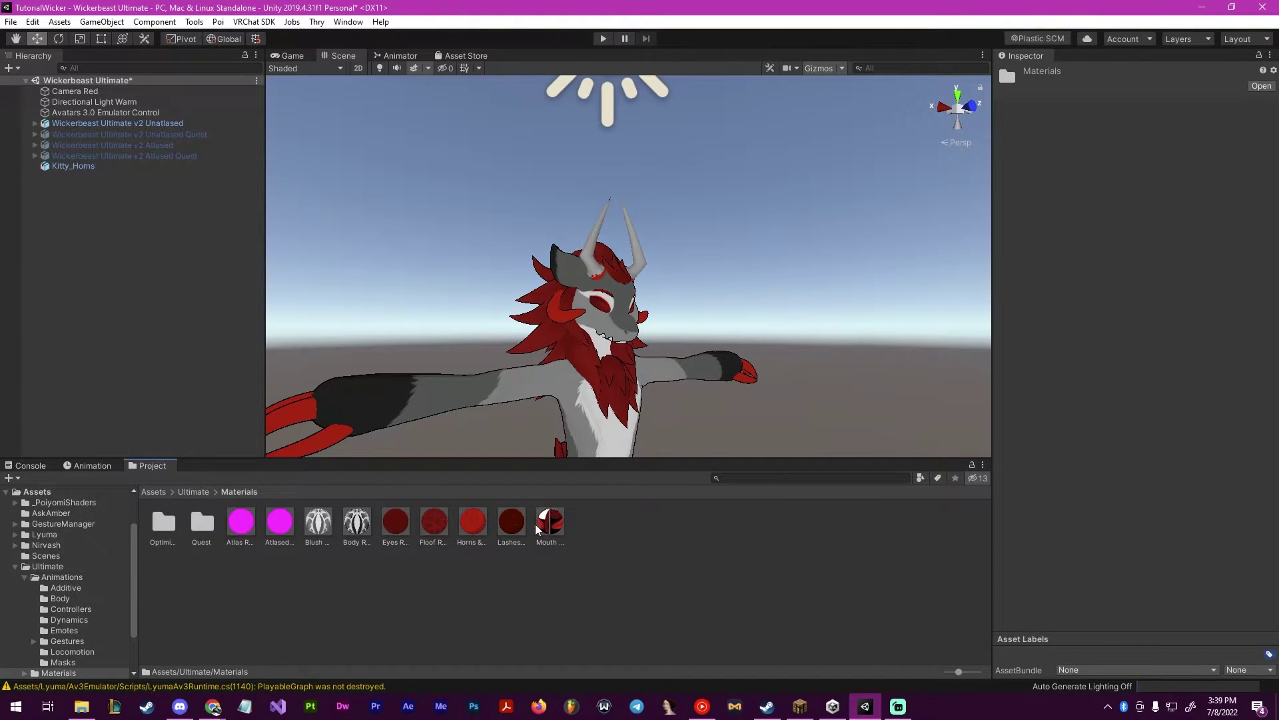
left_click_drag(473, 521, 590, 230)
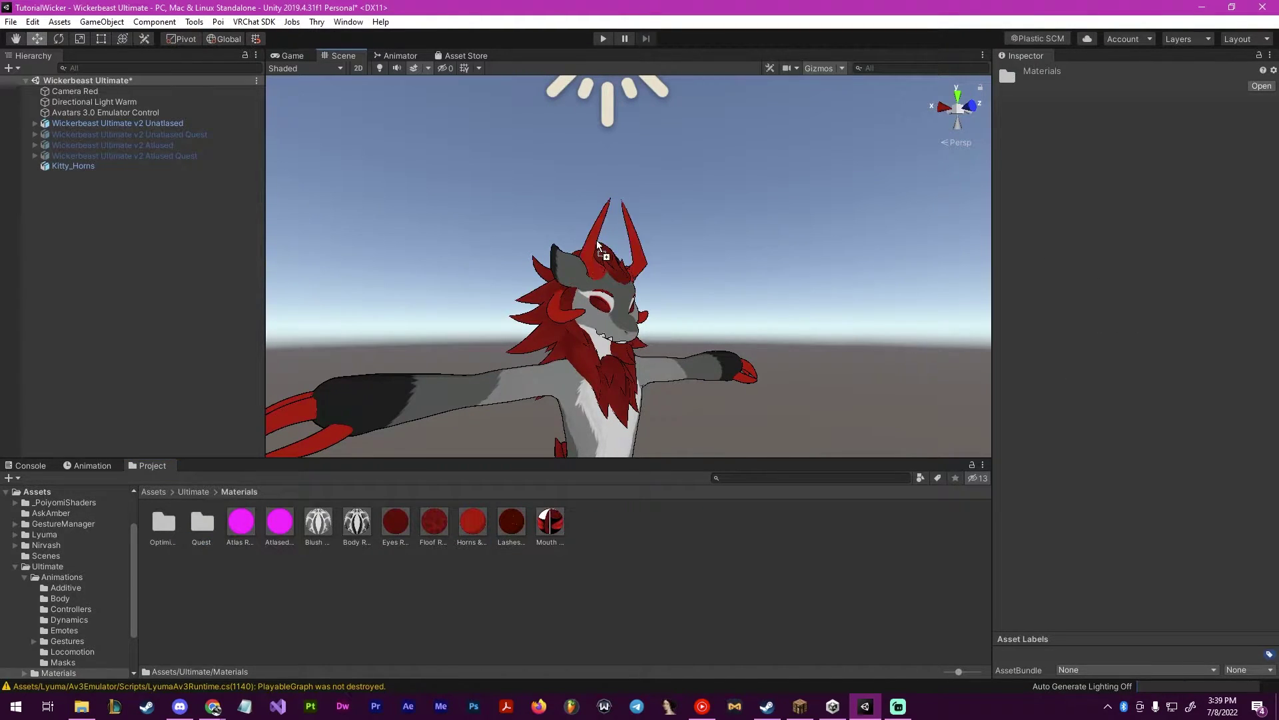
left_click(153, 492)
Expand Armature > Hips > Spine > Chest > Neck in the Hierarchy to reveal the Head bone
left_click(35, 124)
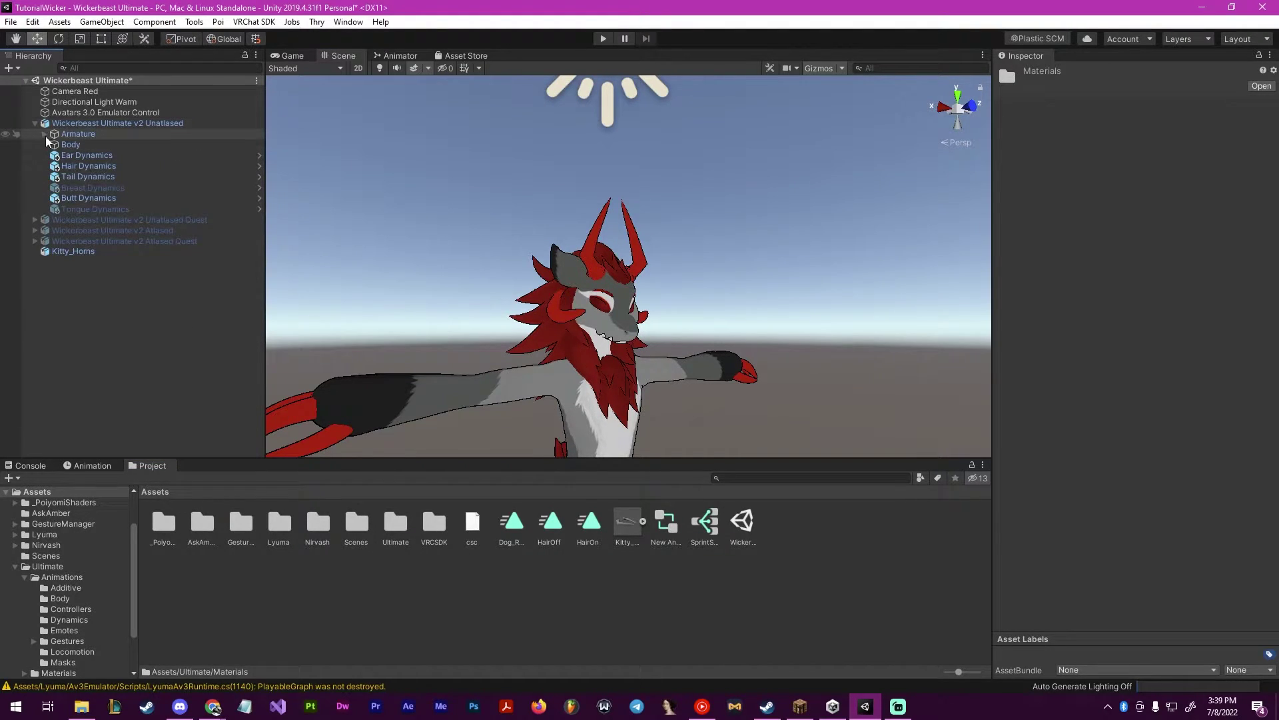
left_click(44, 134)
left_click(54, 145)
left_click(64, 166)
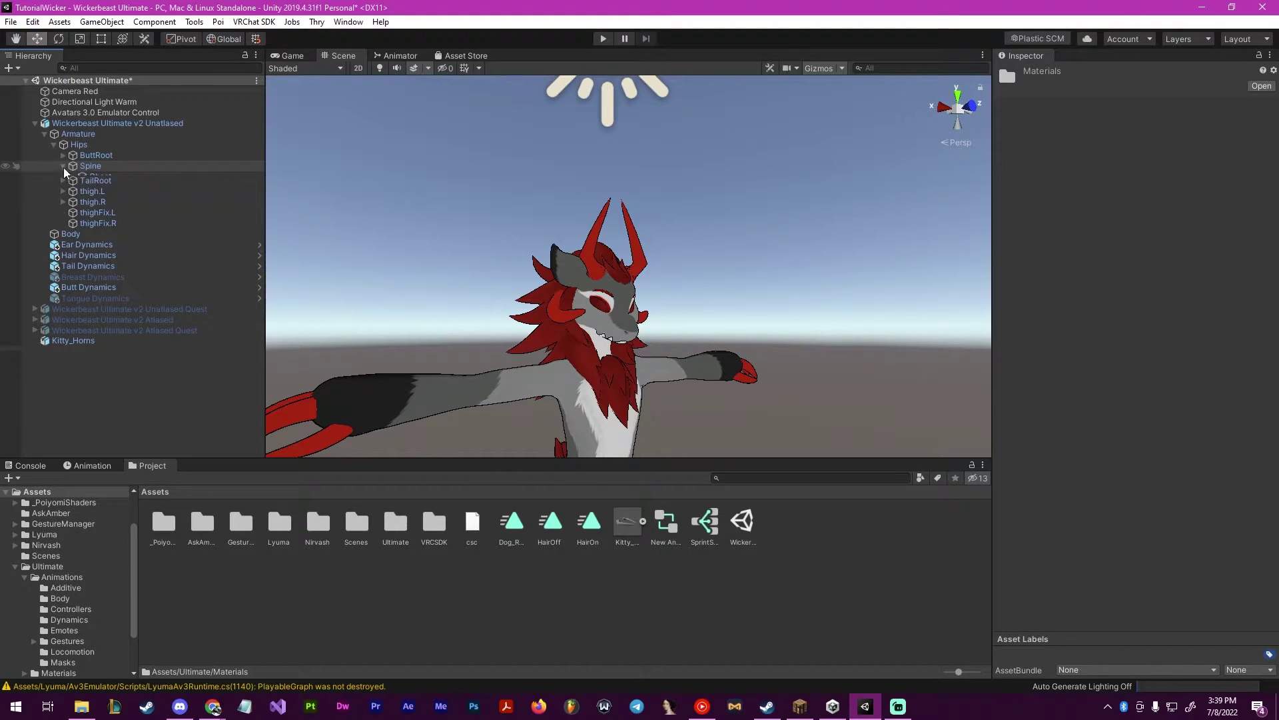
left_click(73, 176)
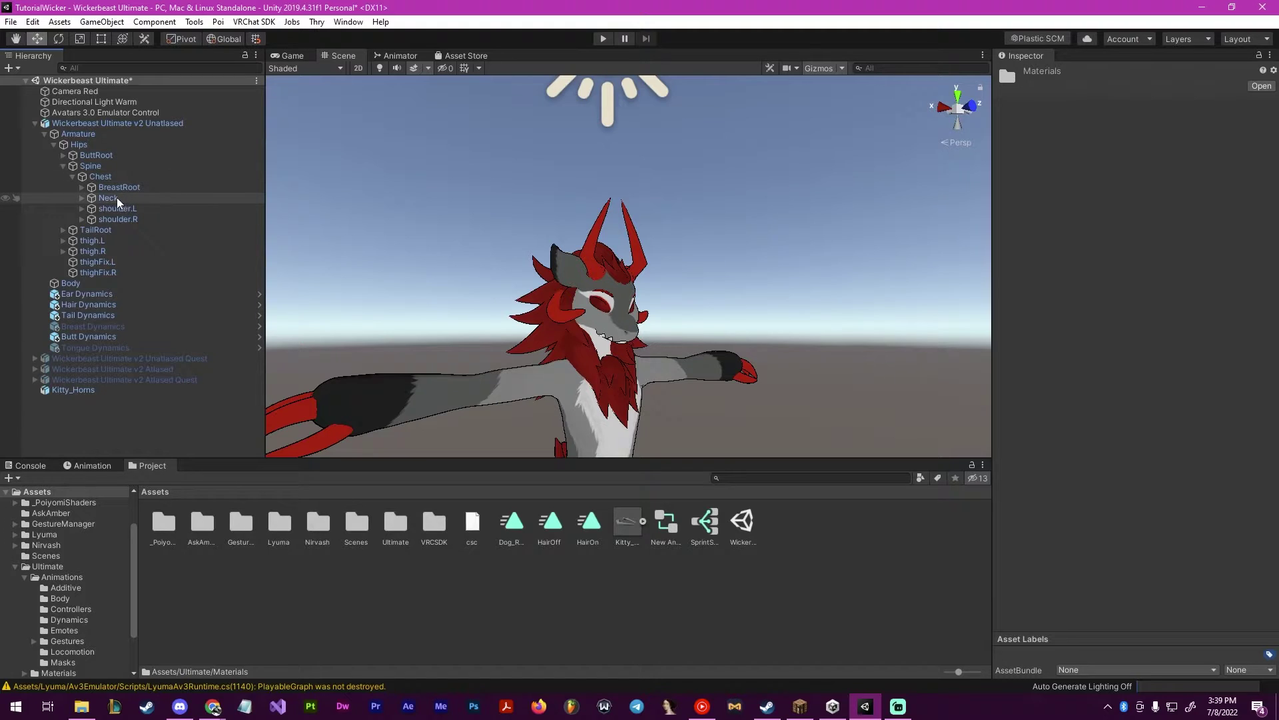
left_click(82, 198)
left_click(120, 211)
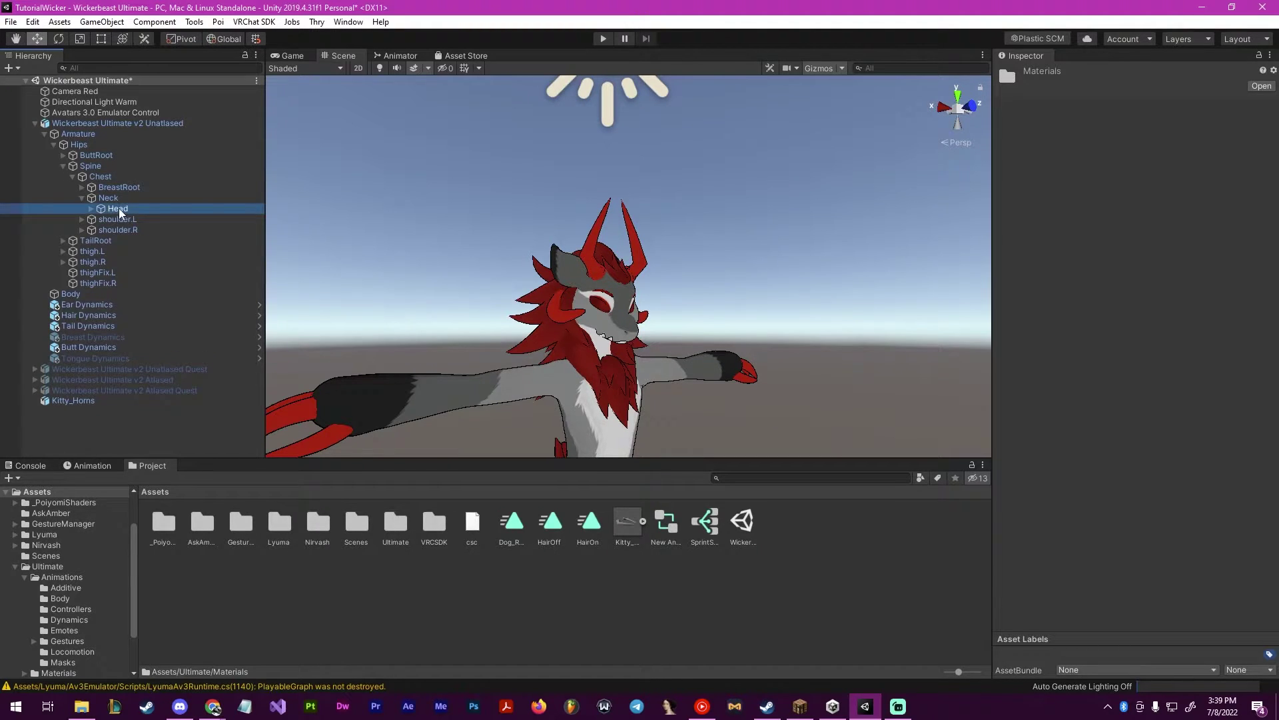
Drop Kitty_Horns onto the Head bone and undo the accidental head rotation
left_click_drag(72, 399, 116, 210)
left_click_drag(593, 222, 553, 306, "alt")
left_click(122, 209)
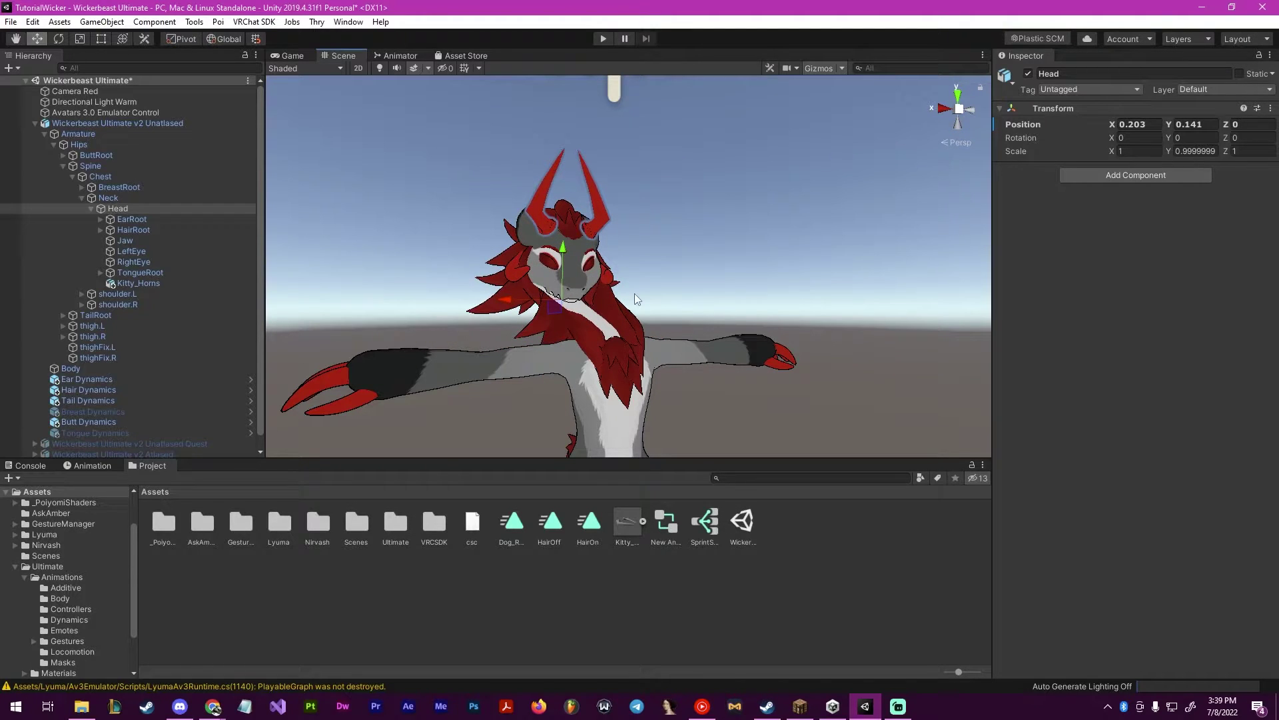
key("ctrl+z")
left_click(730, 389)
left_click_drag(701, 266, 599, 280, "alt")
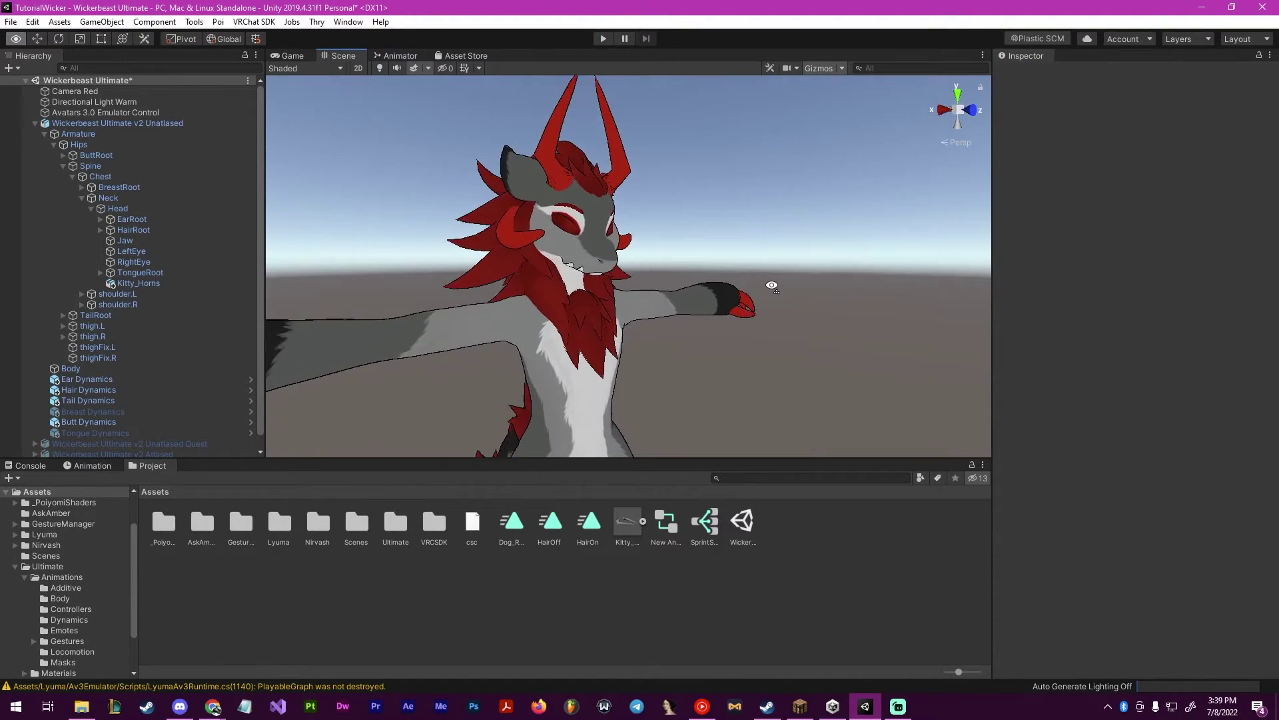
Select the avatar root and keep WickerFX NoWaist as its animator controller
left_click(35, 123)
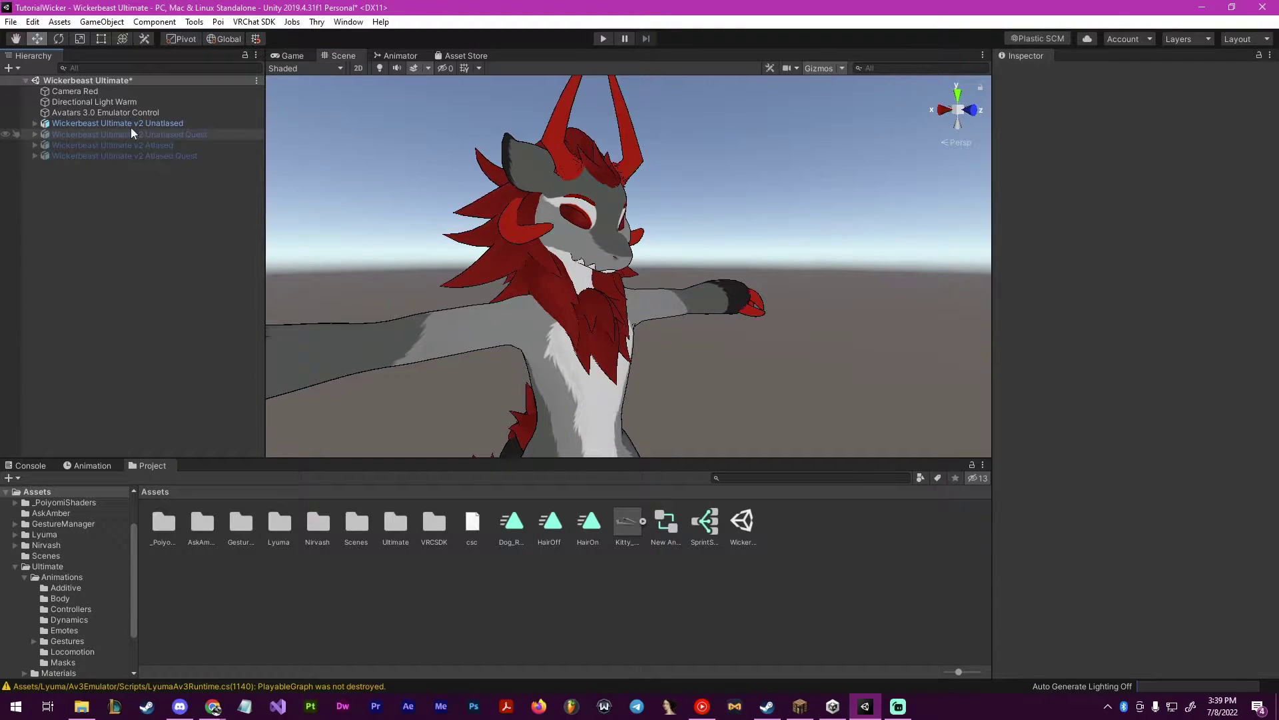
left_click(557, 142)
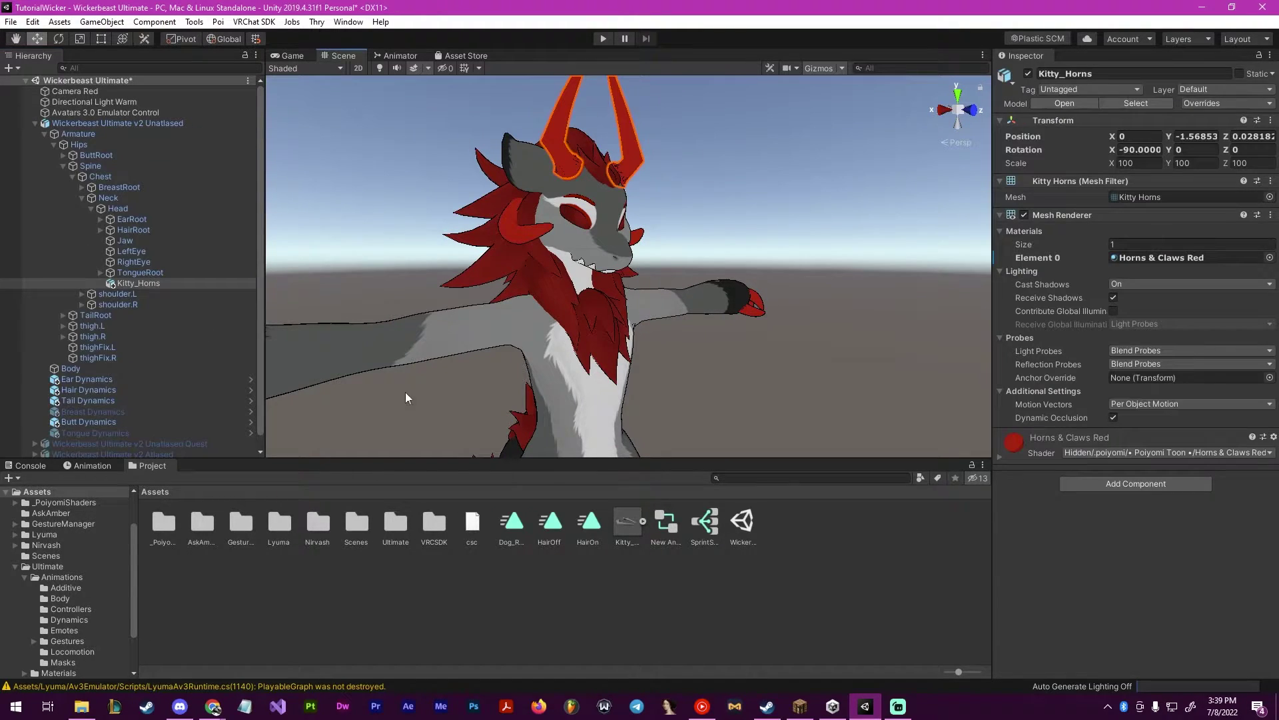
left_click(107, 124)
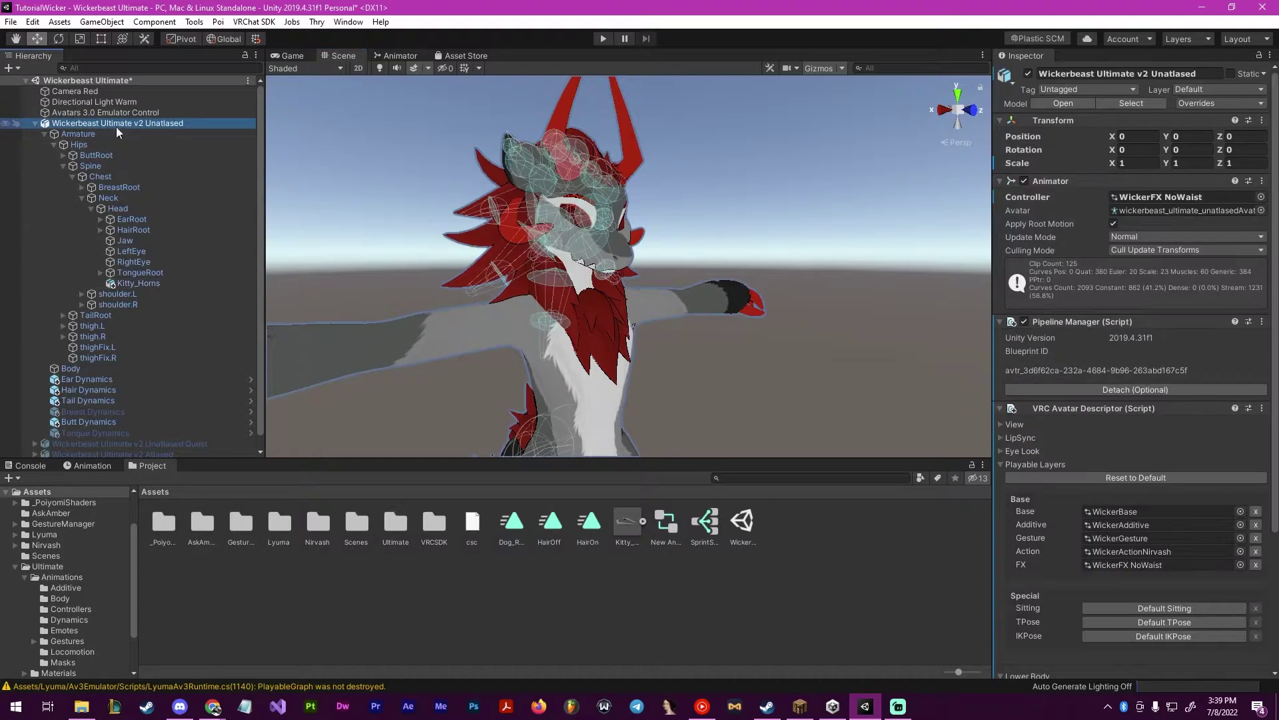
left_click(1261, 197)
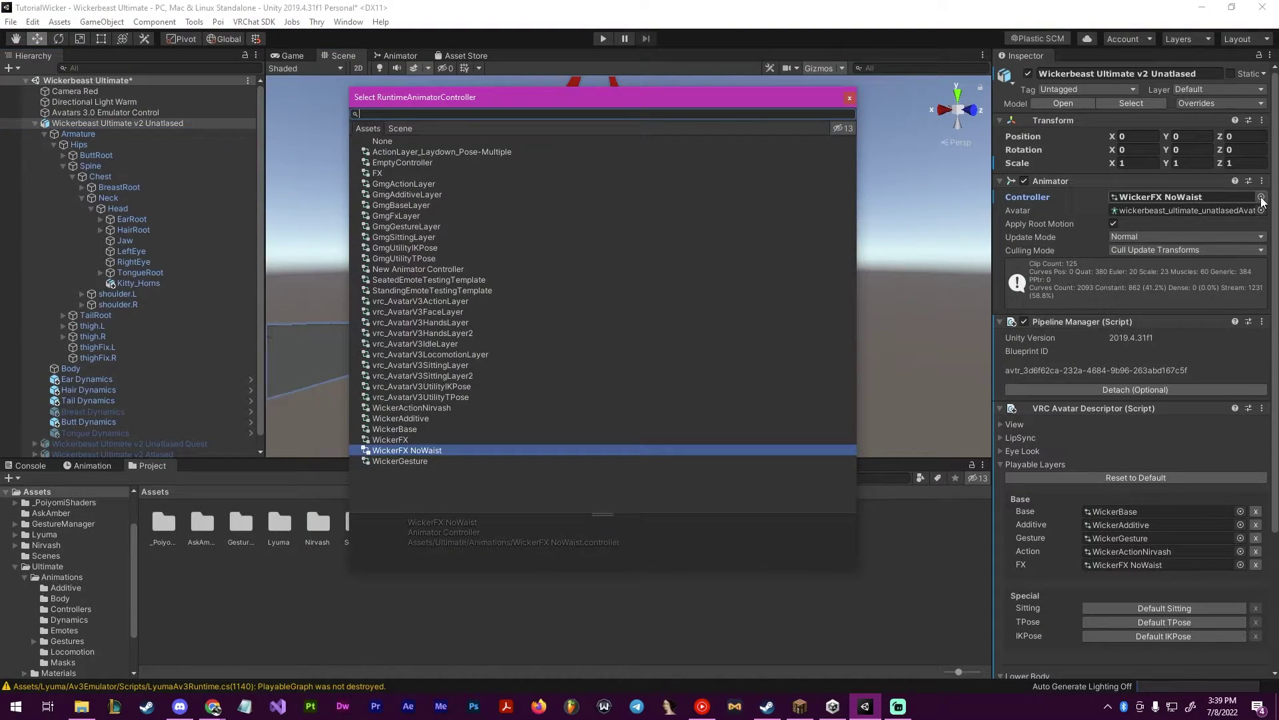
double_click(394, 451)
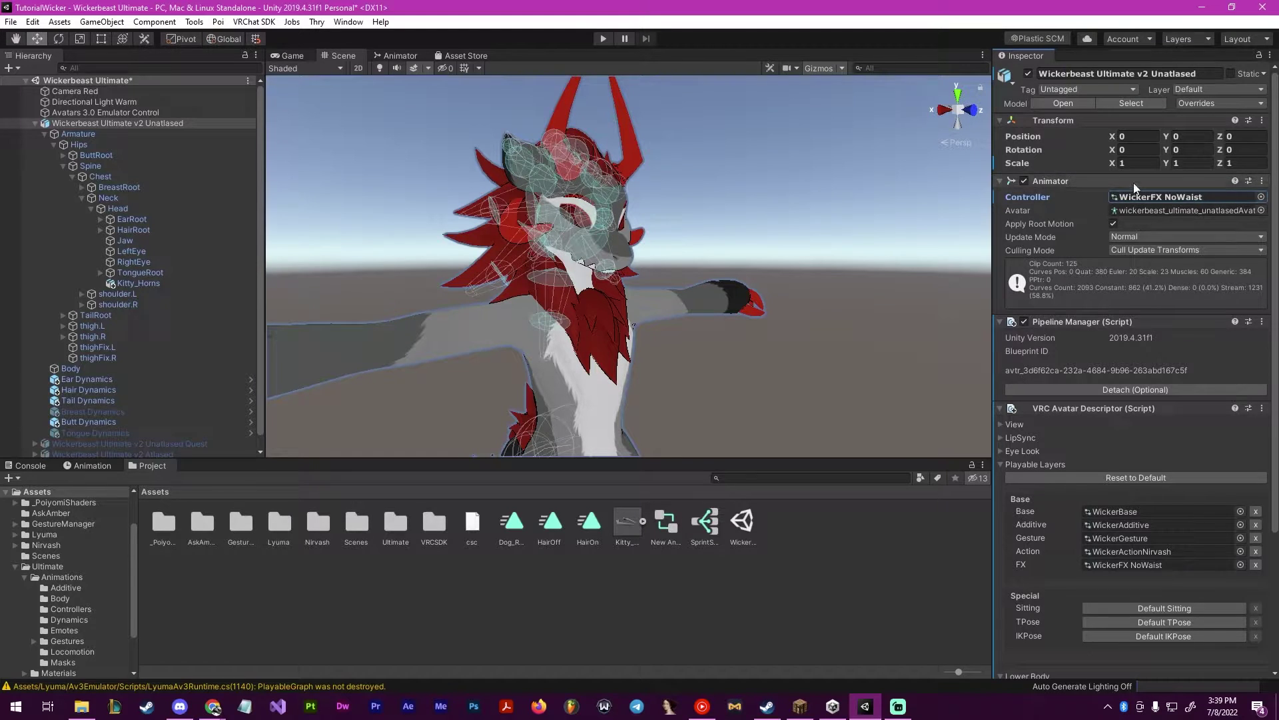
scroll(1166, 400, "down", 5)
scroll(1166, 304, "up", 5)
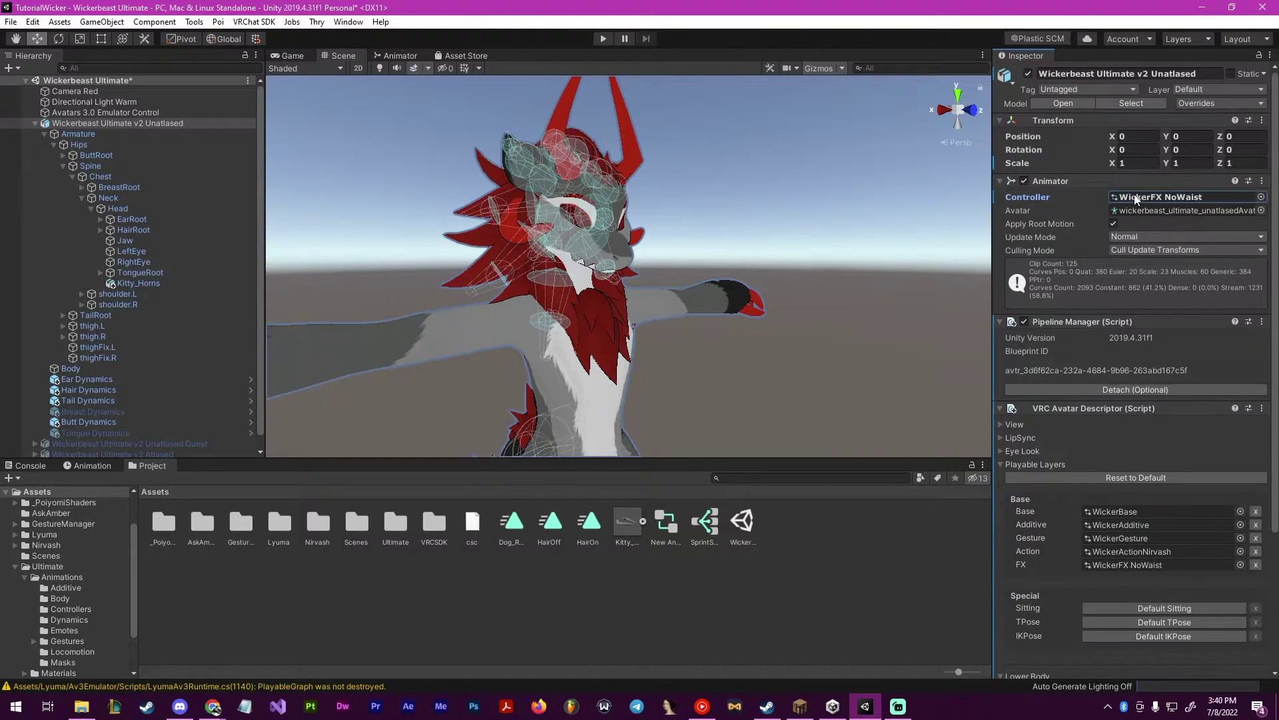
Switch to the Animation tab and open the clip list showing clips like Happy
left_click(90, 464)
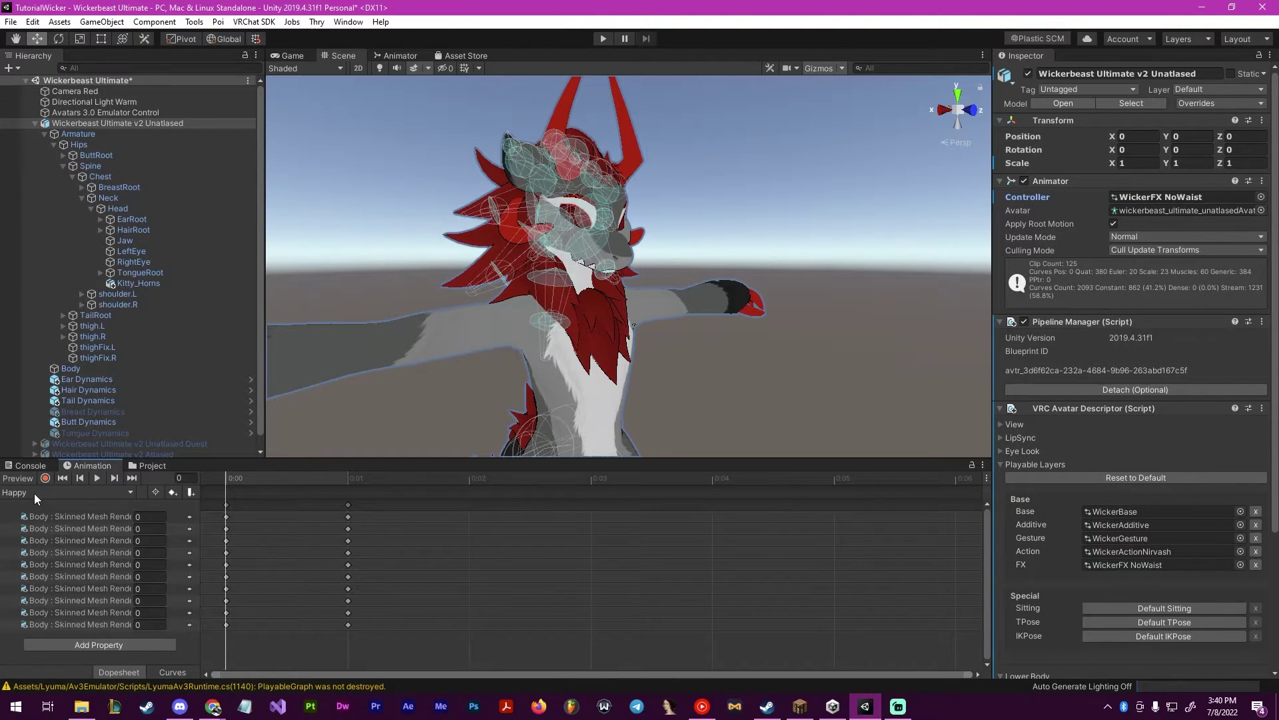
left_click(34, 493)
mouse_move(15, 710)
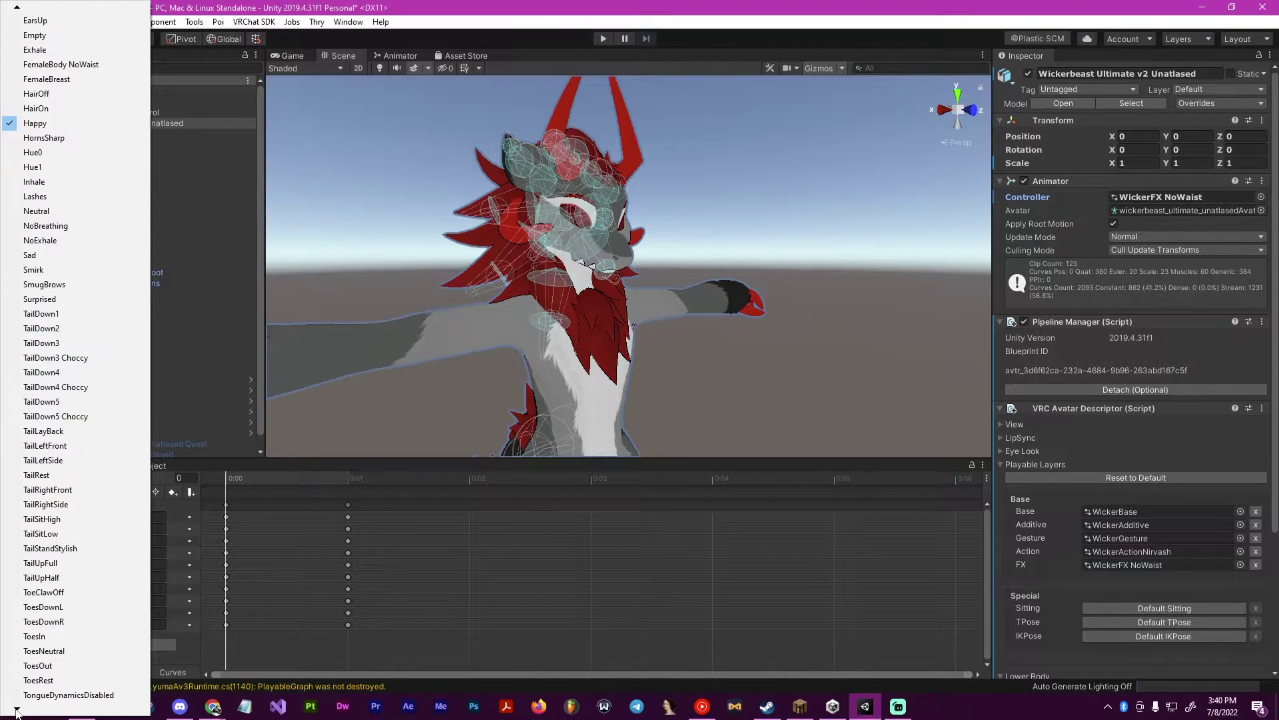
Create a new animation clip saved as HornsOn
left_click(50, 685)
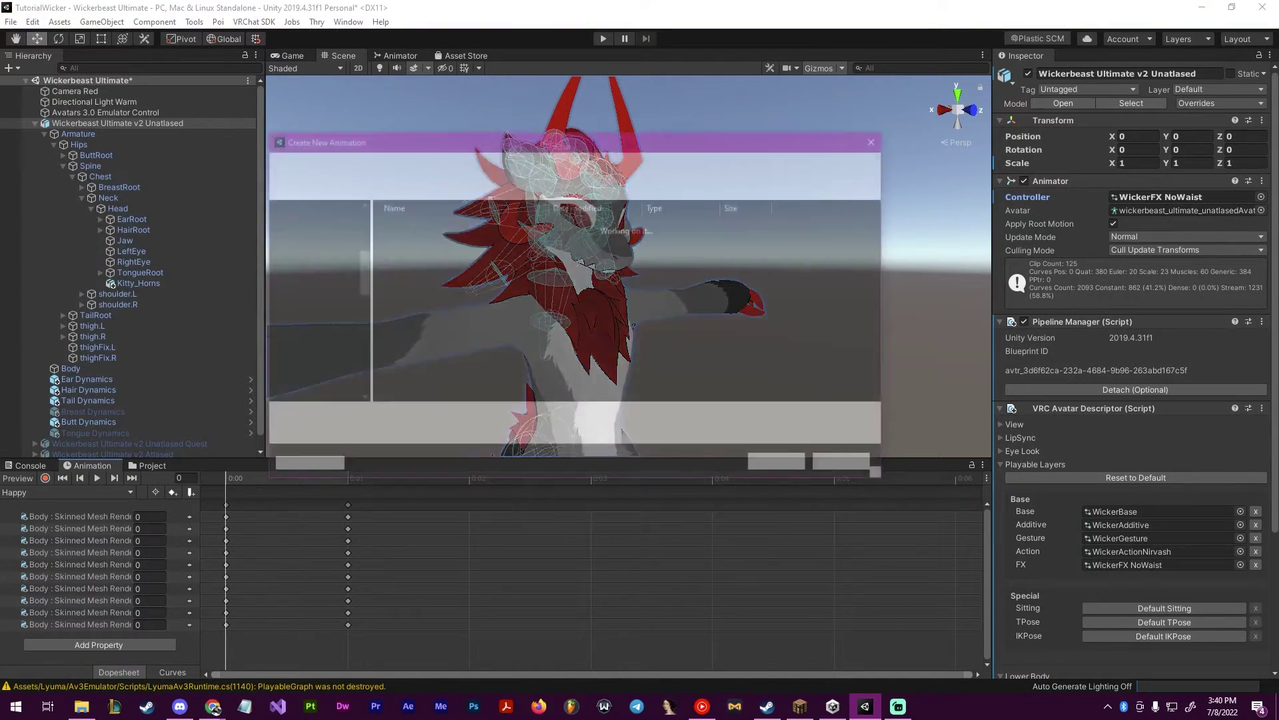
type("Ho")
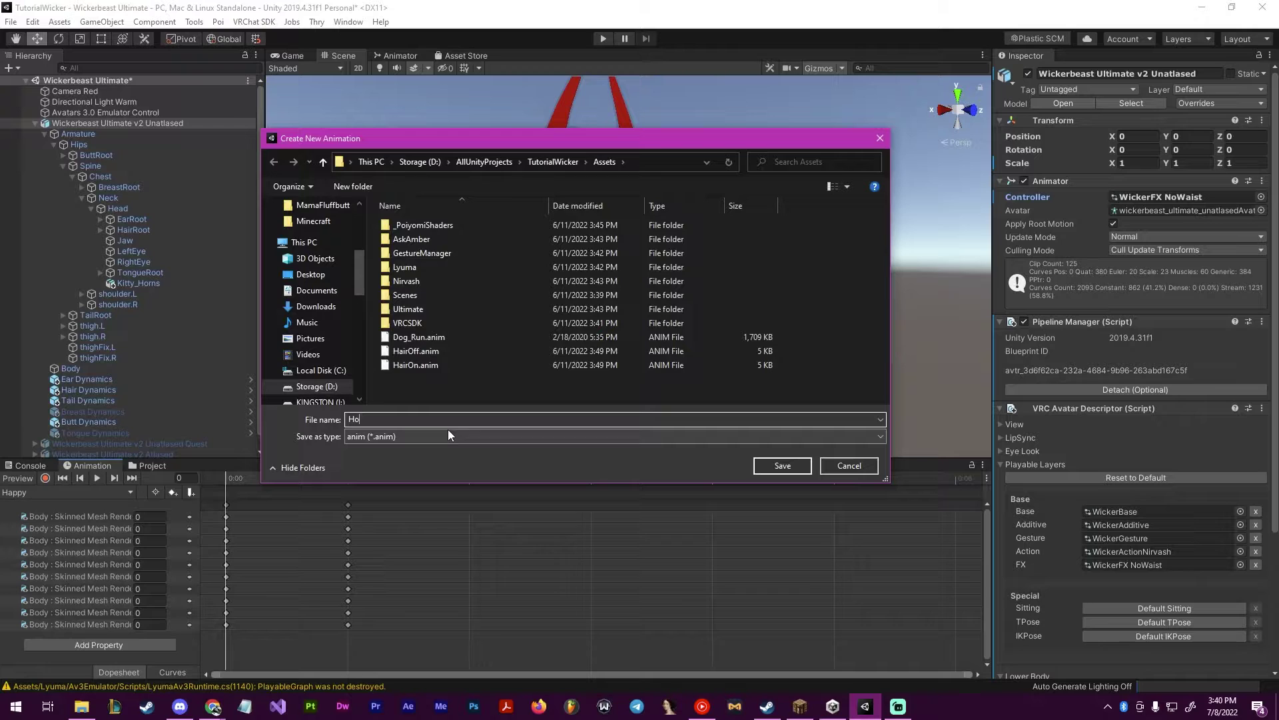
type("rnsOn")
key("Return")
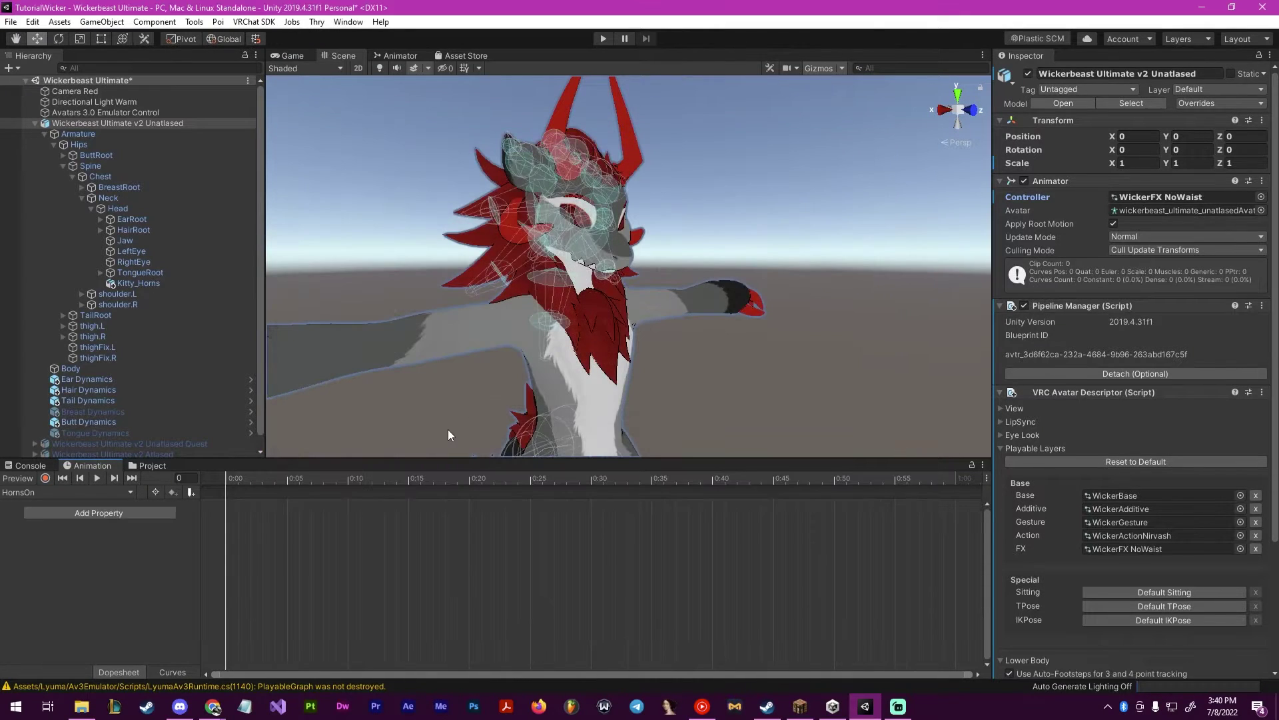
Record a keyframe in HornsOn setting the Kitty_Horns object active
left_click(44, 479)
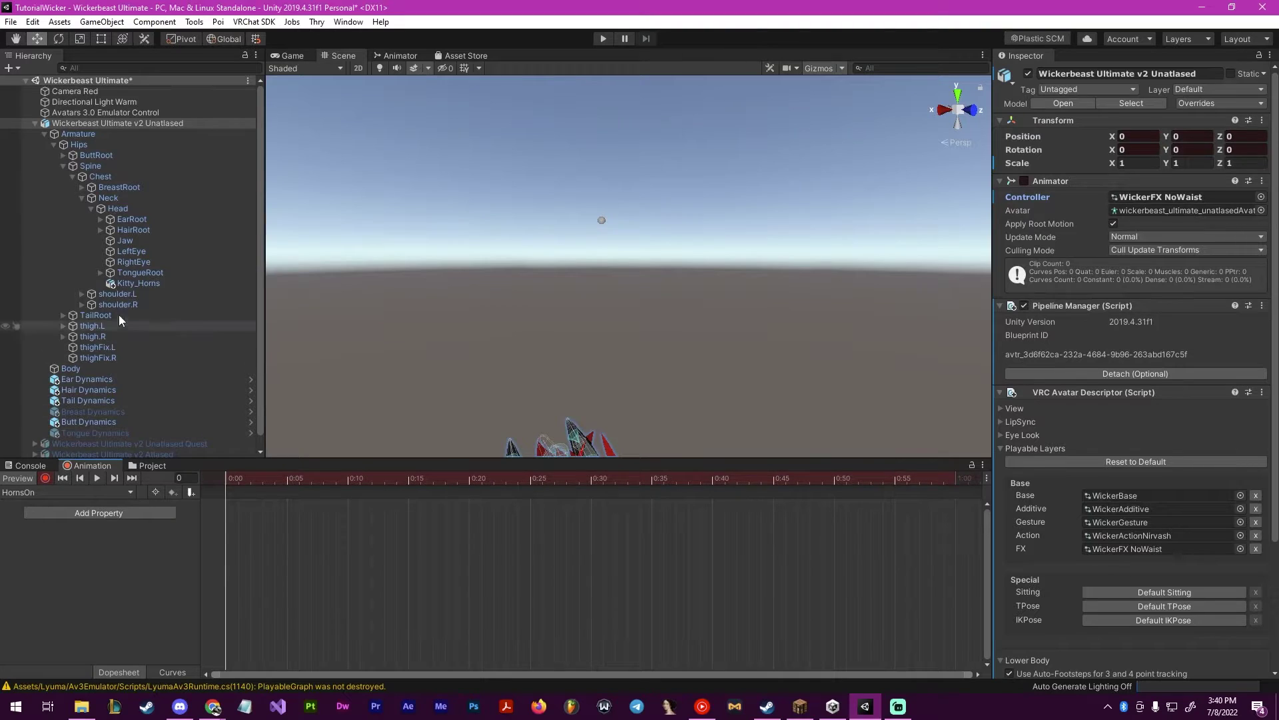
left_click(126, 281)
left_click_drag(620, 218, 624, 253, "alt")
left_click(1029, 74)
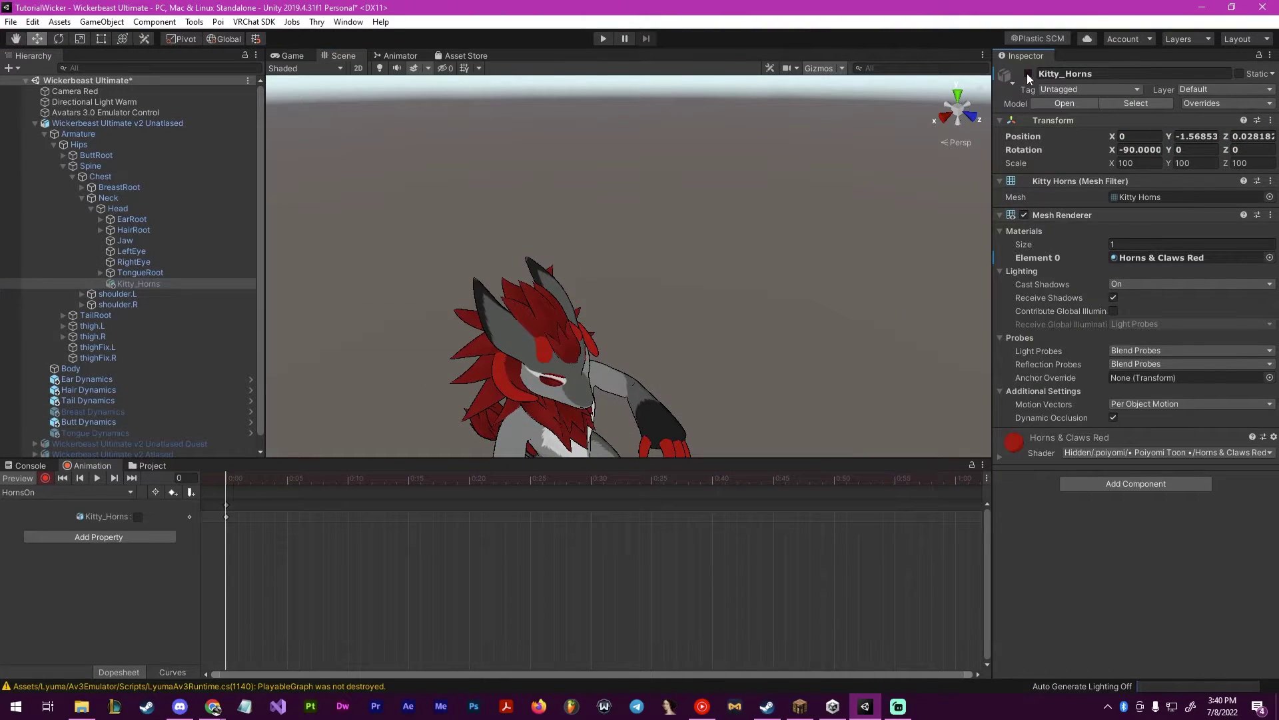
left_click(1028, 73)
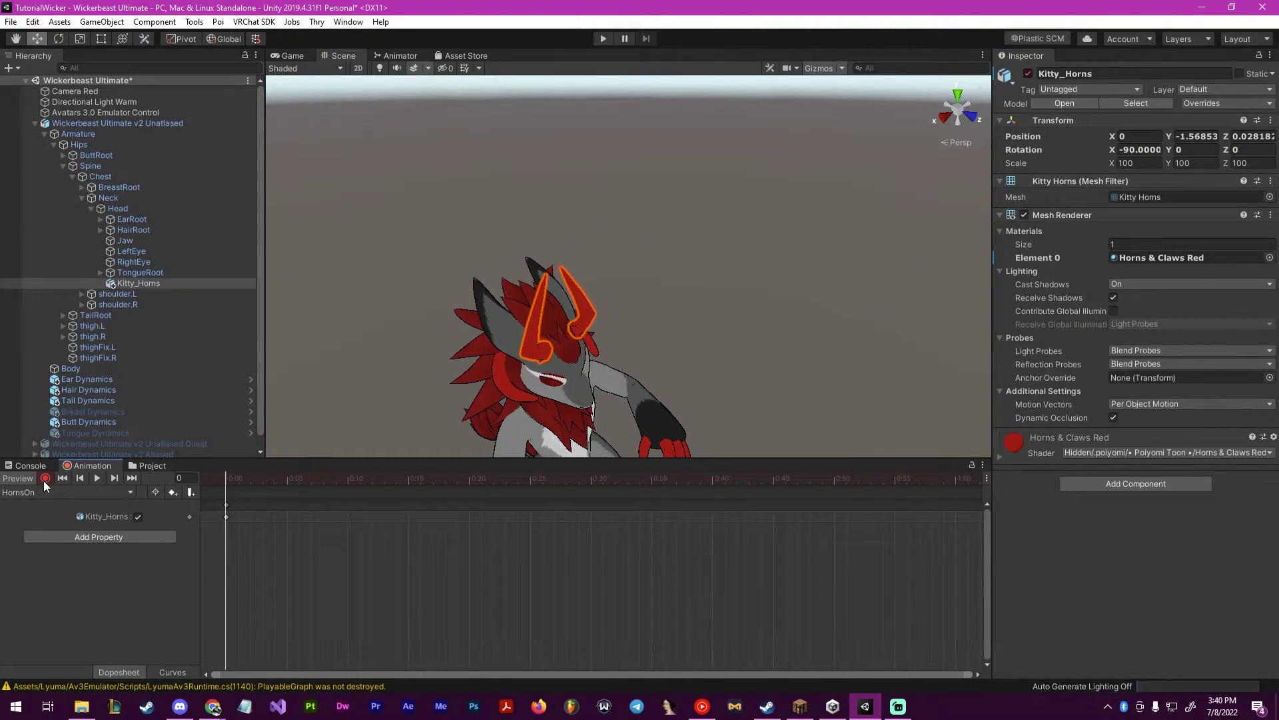
left_click(138, 516)
left_click(138, 517)
Create another new animation clip saved as HornsOff
left_click(72, 491)
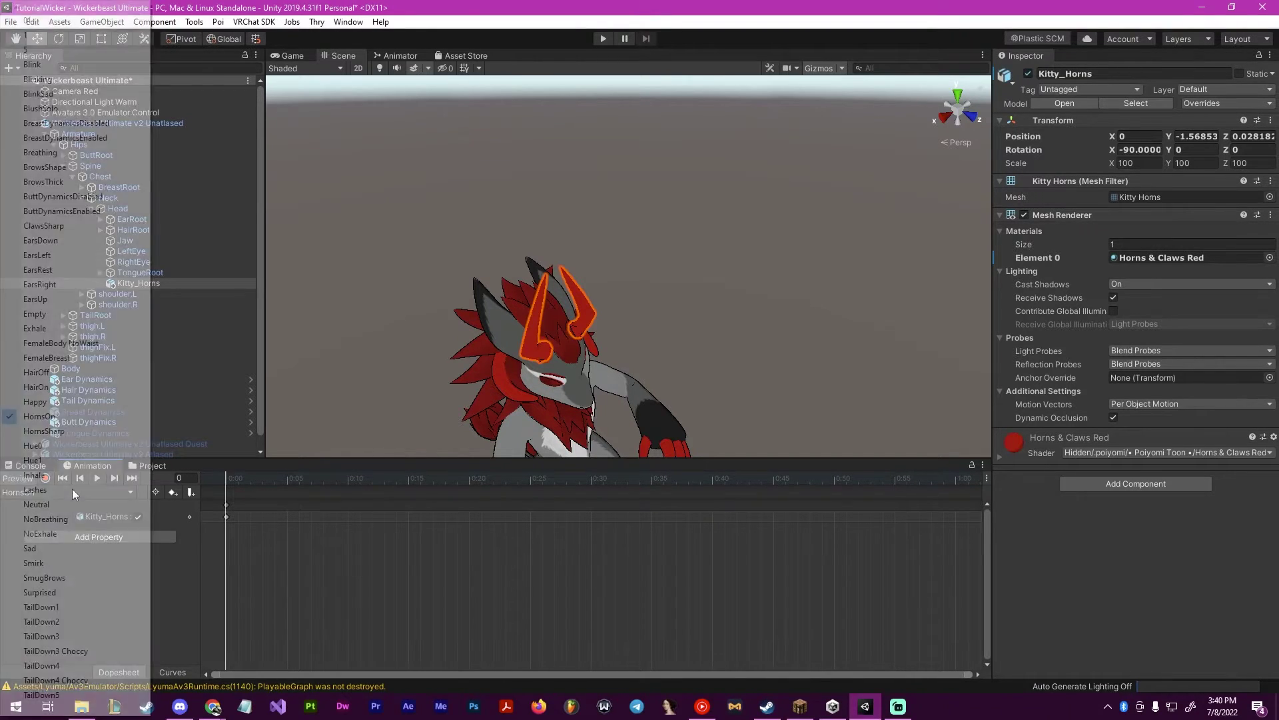
mouse_move(24, 710)
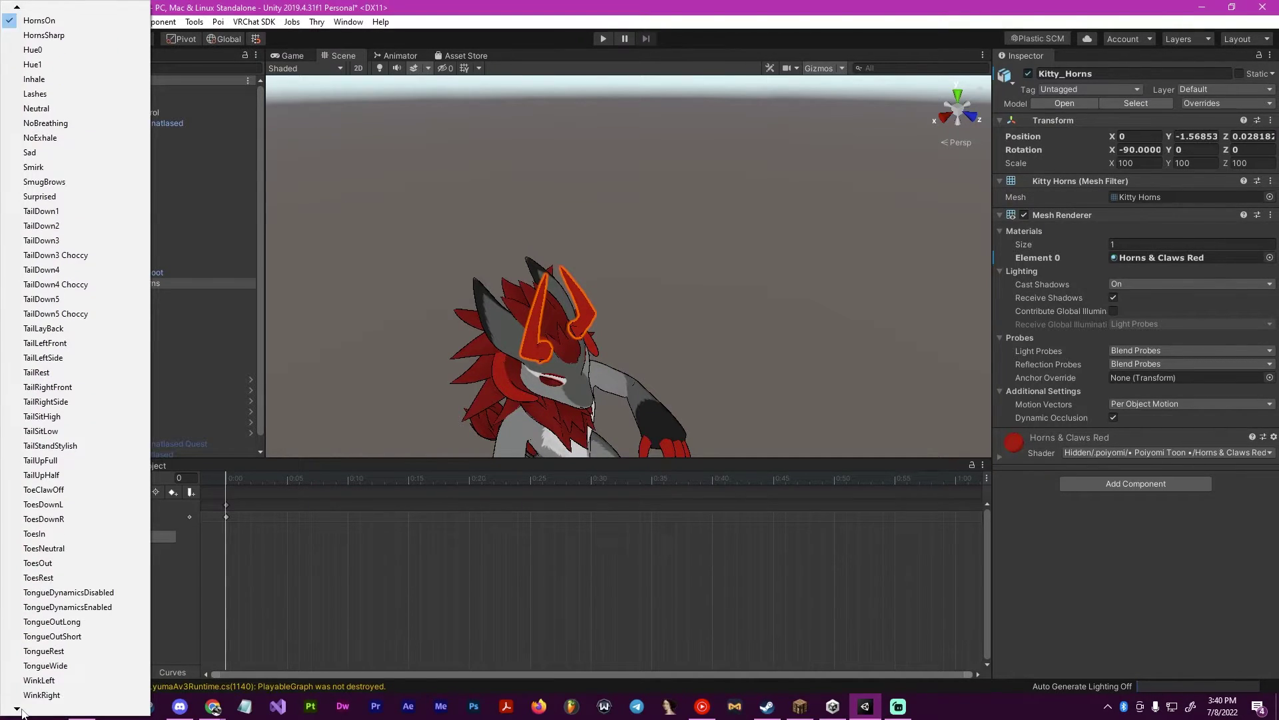
left_click(37, 688)
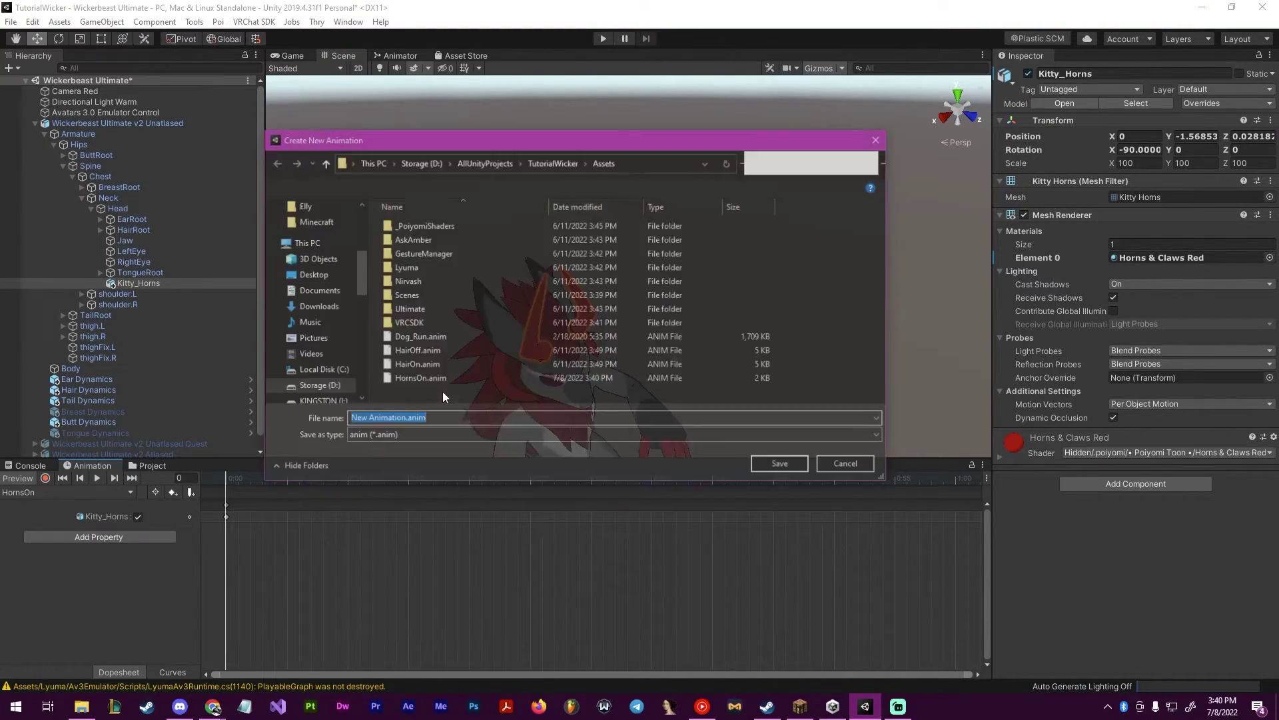
type("Ho")
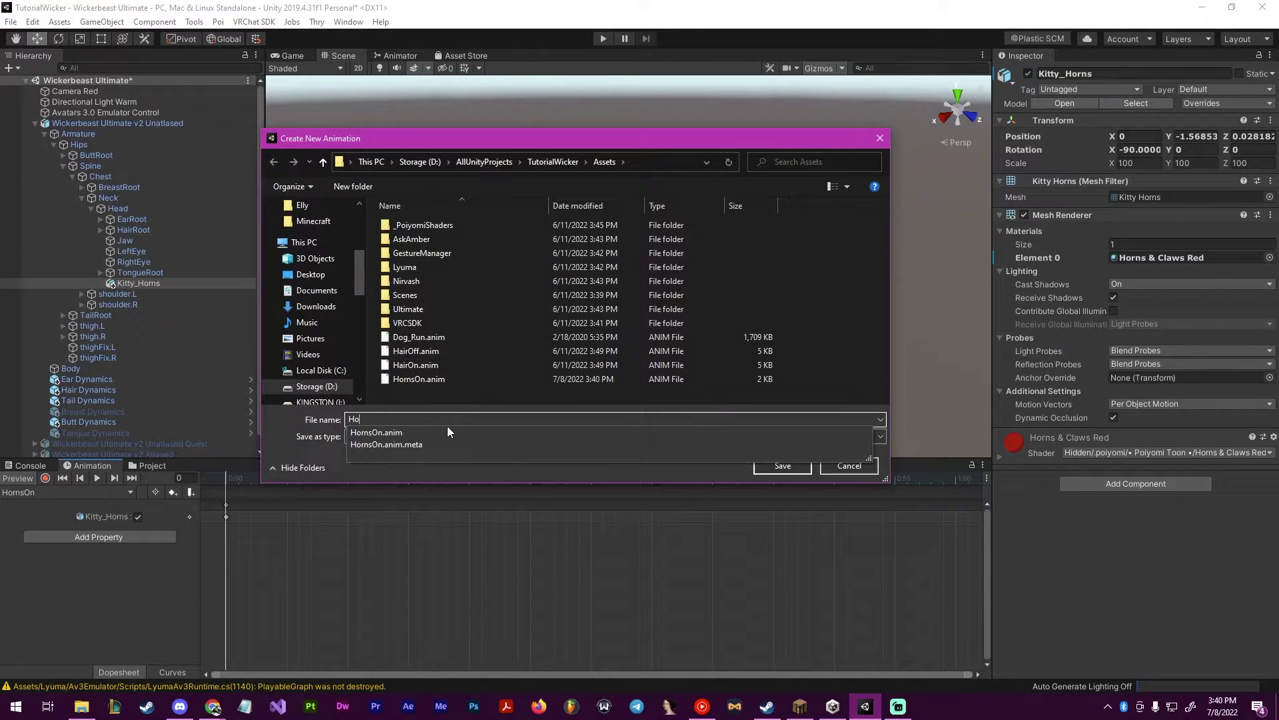
type("rnsOff")
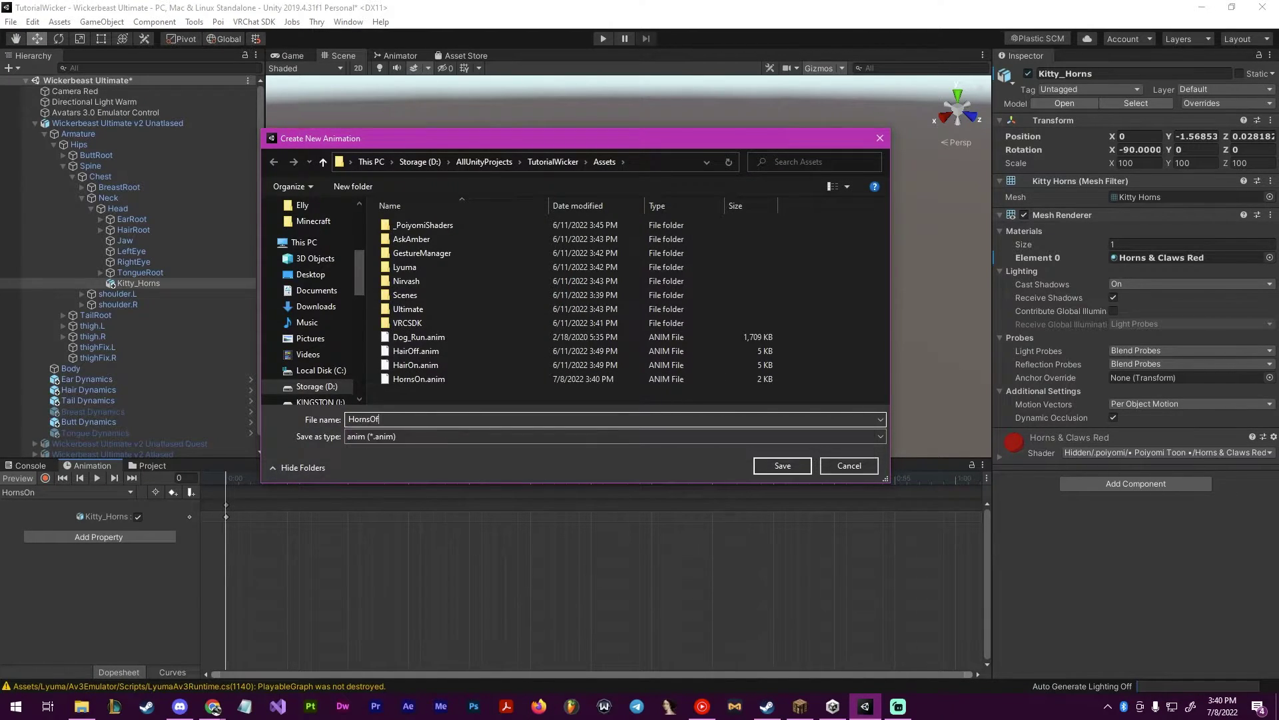
key("Return")
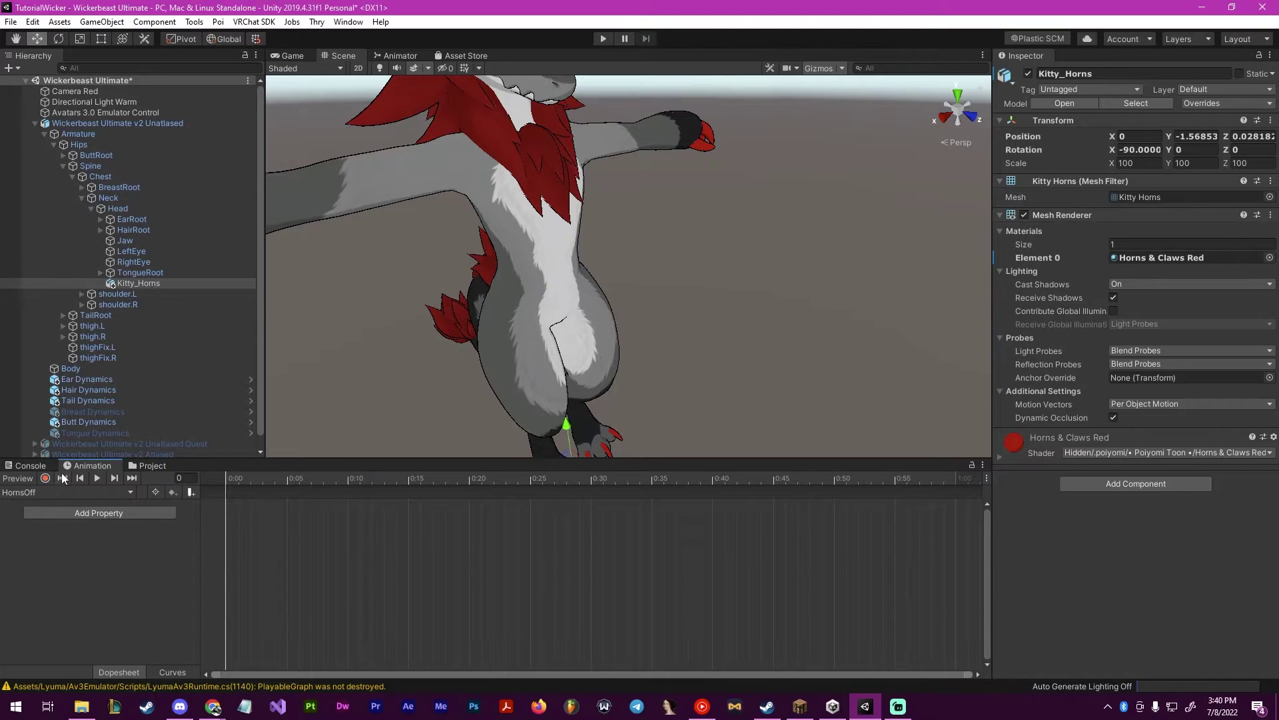
Record Kitty_Horns switched off in the HornsOff clip, then stop recording
left_click(45, 479)
left_click(138, 285)
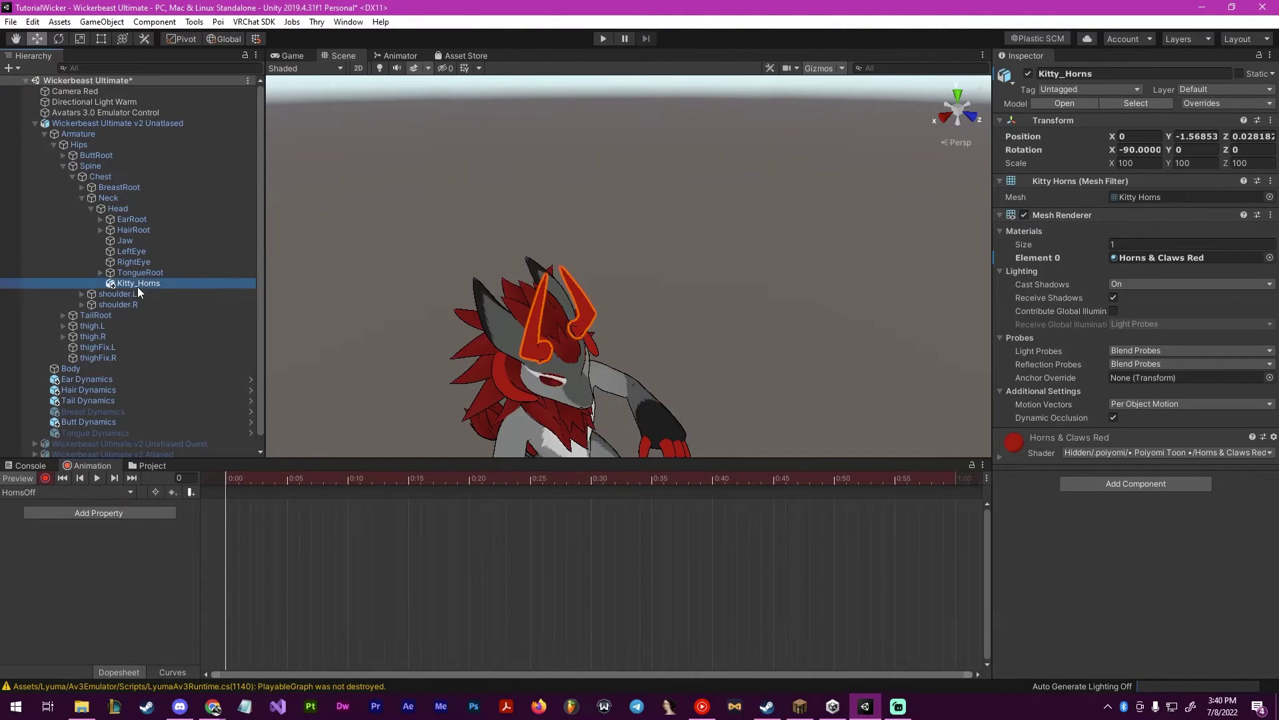
left_click(1028, 74)
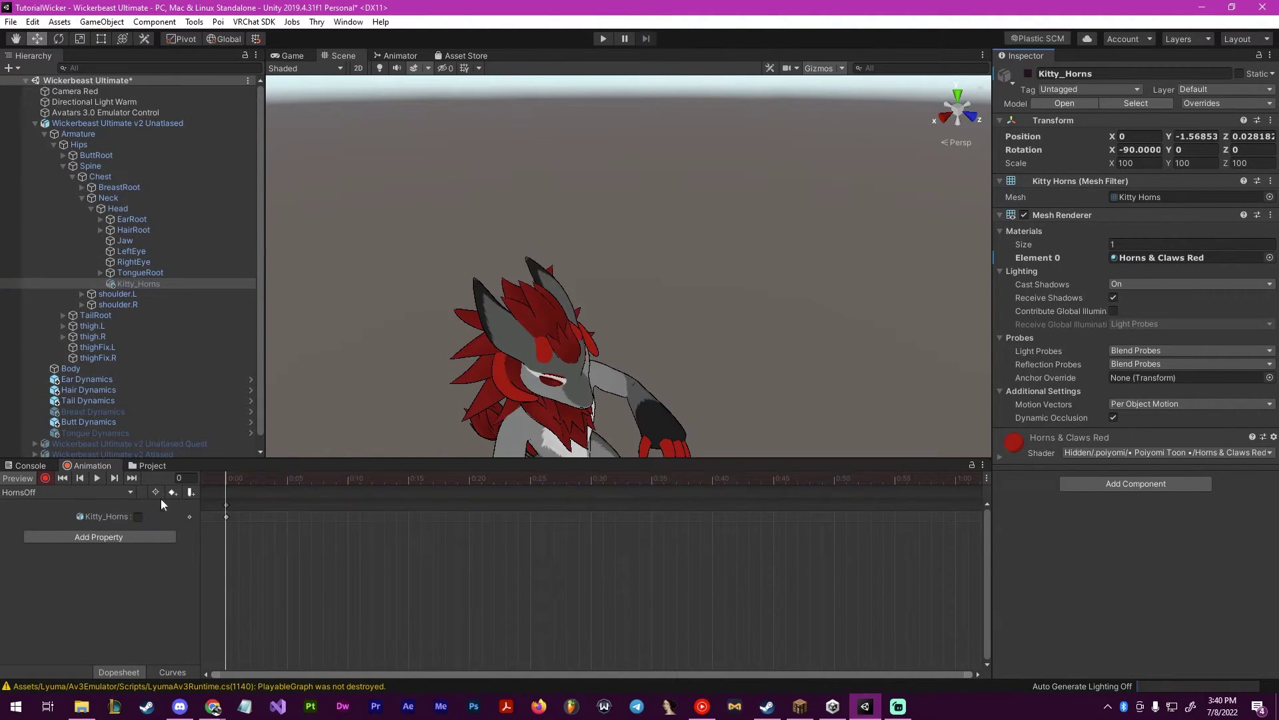
left_click(46, 477)
left_click(731, 243)
left_click_drag(731, 242, 800, 333, "alt")
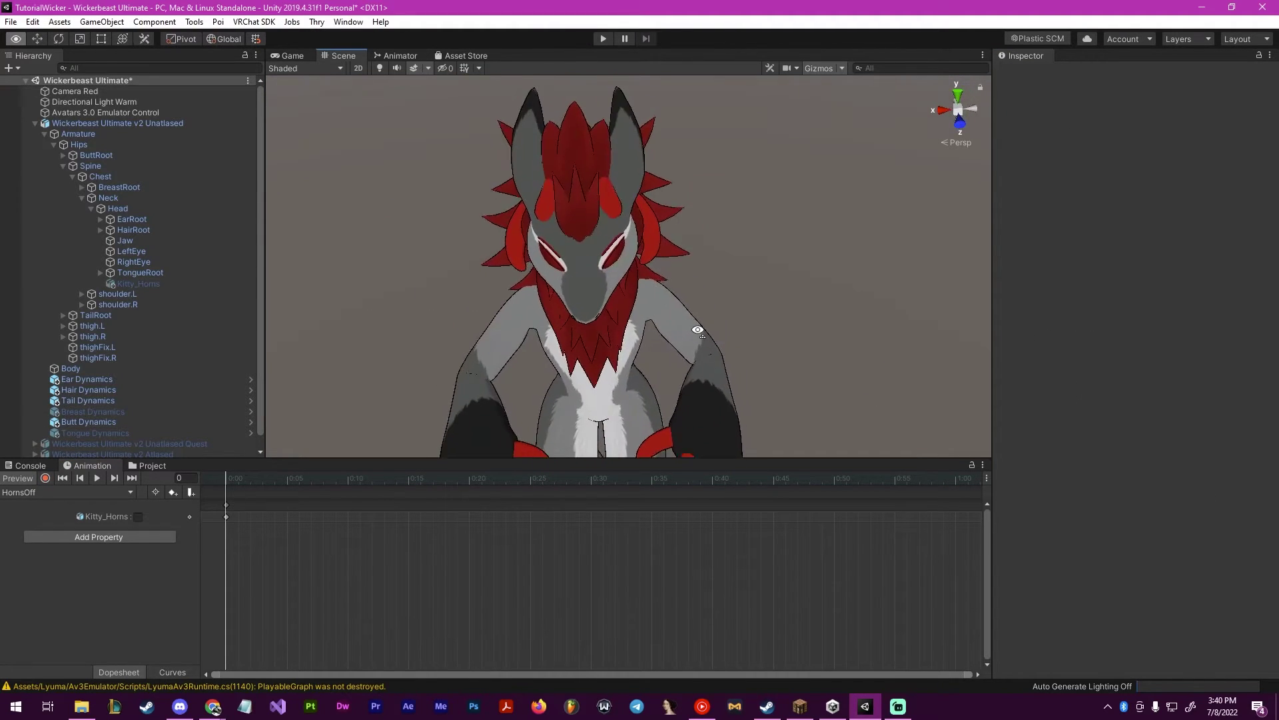
Select the Wickerbeast avatar root and switch the edited clip back to Happy
left_click(66, 122)
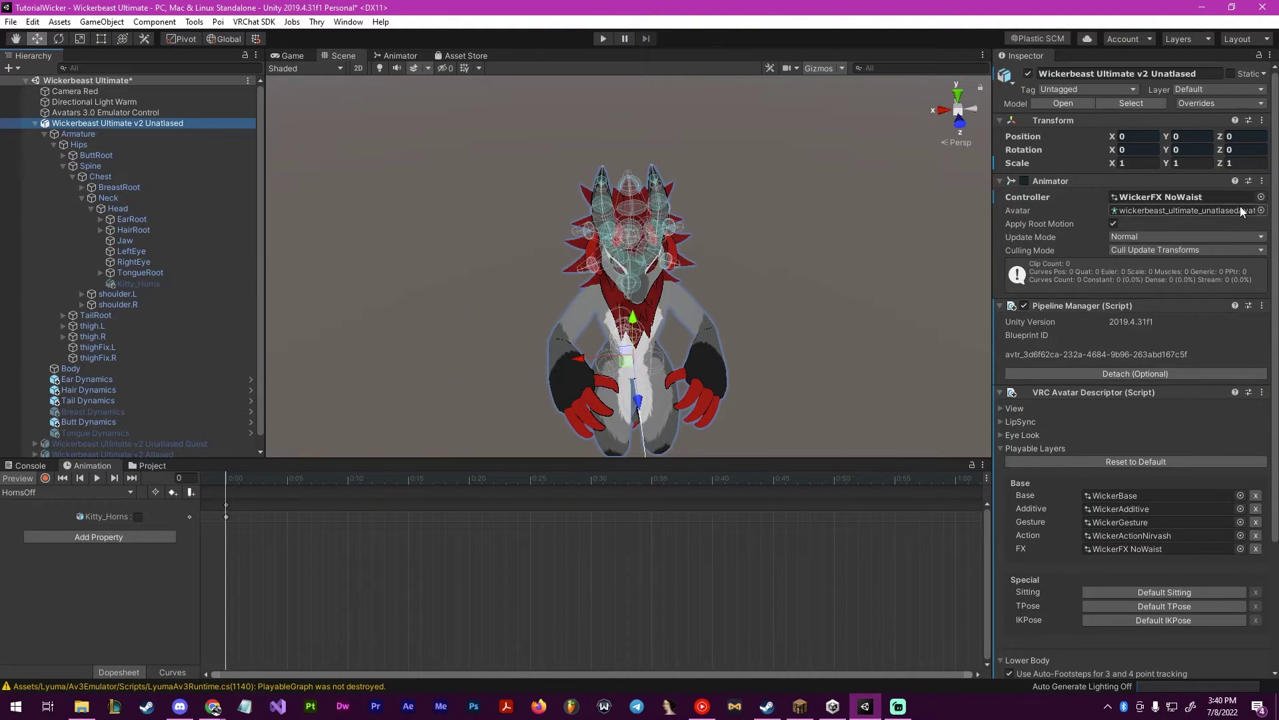
left_click(80, 492)
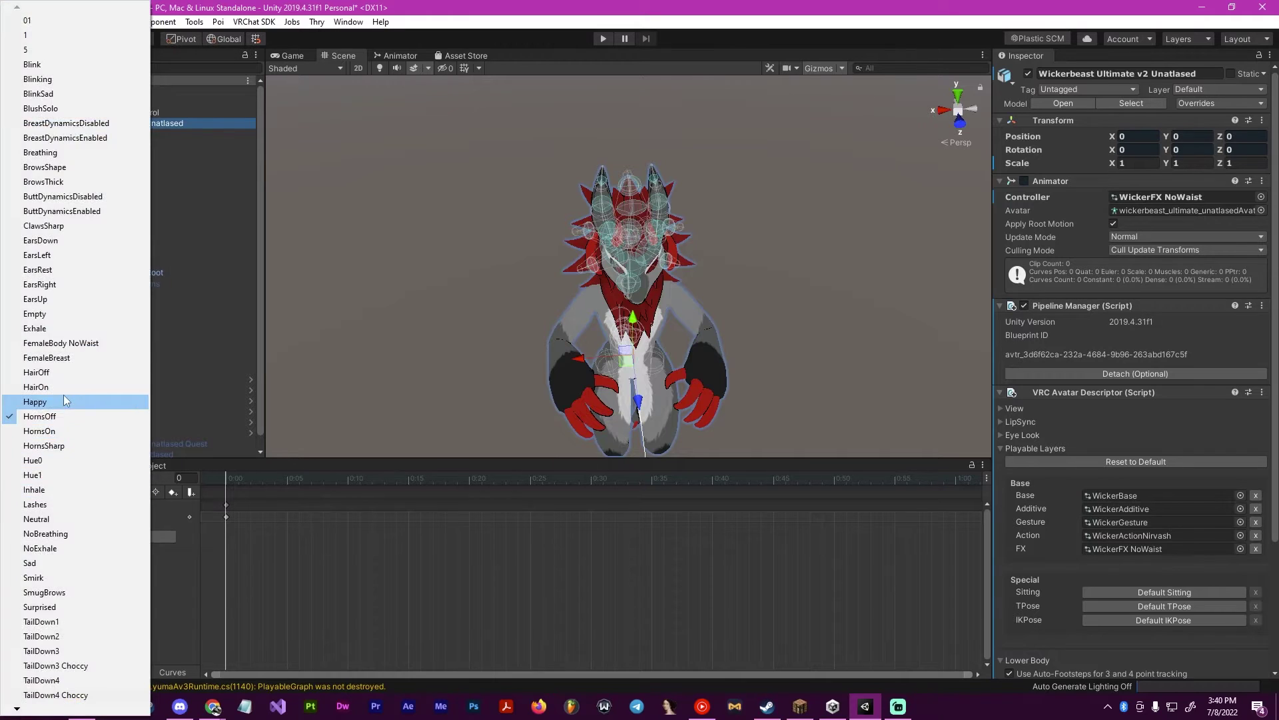
left_click(40, 402)
right_click_drag(666, 220, 736, 317, "alt")
left_click(448, 158)
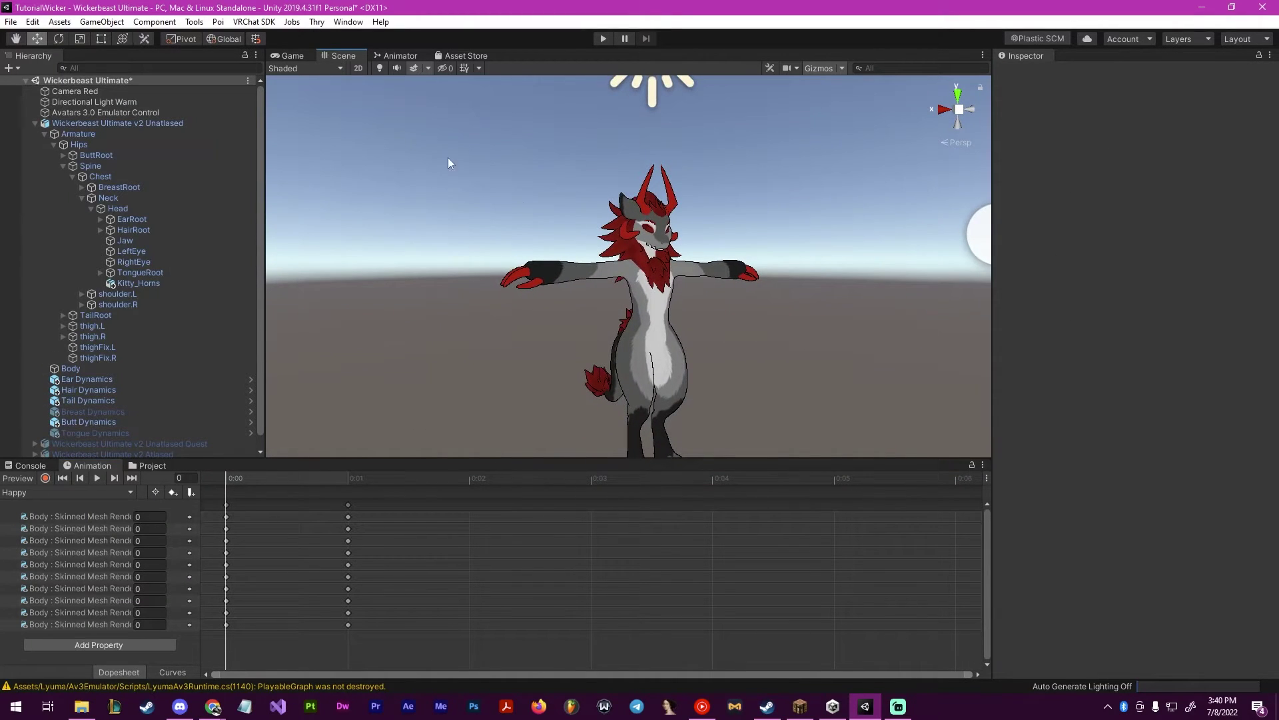
In the Animator's Parameters list, add a Bool parameter named Horns, default off
left_click(397, 58)
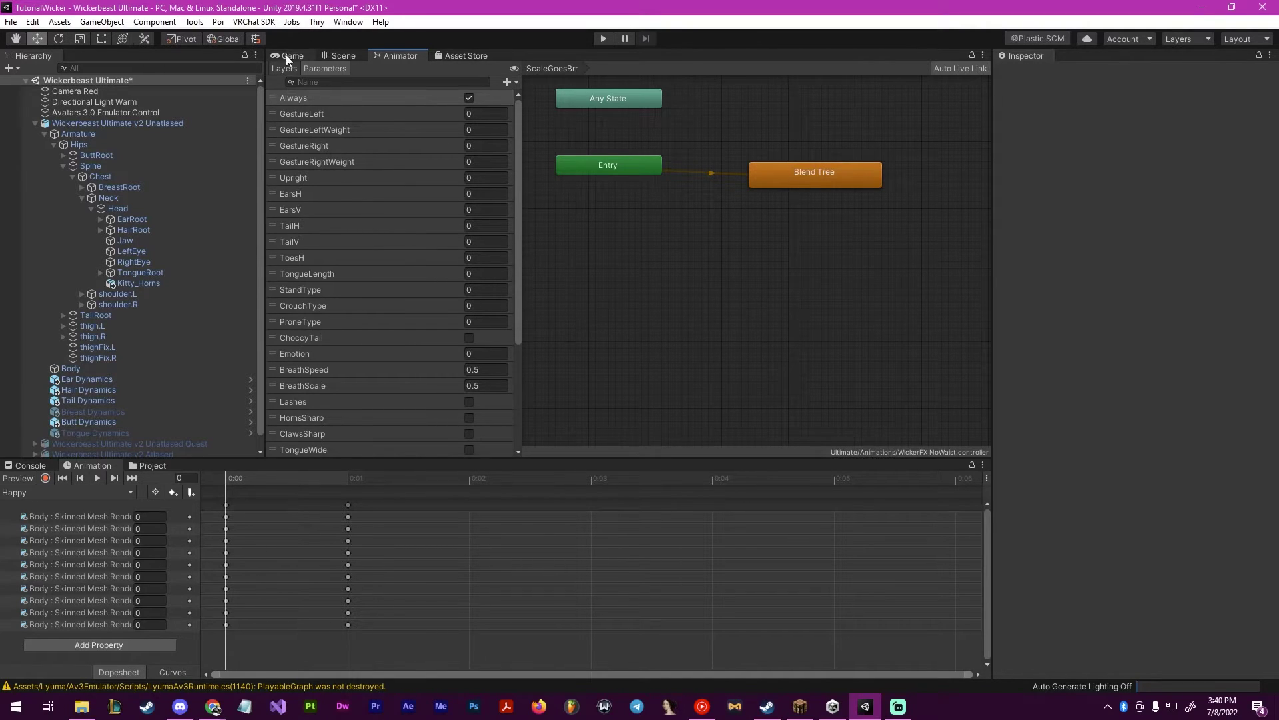
left_click(507, 82)
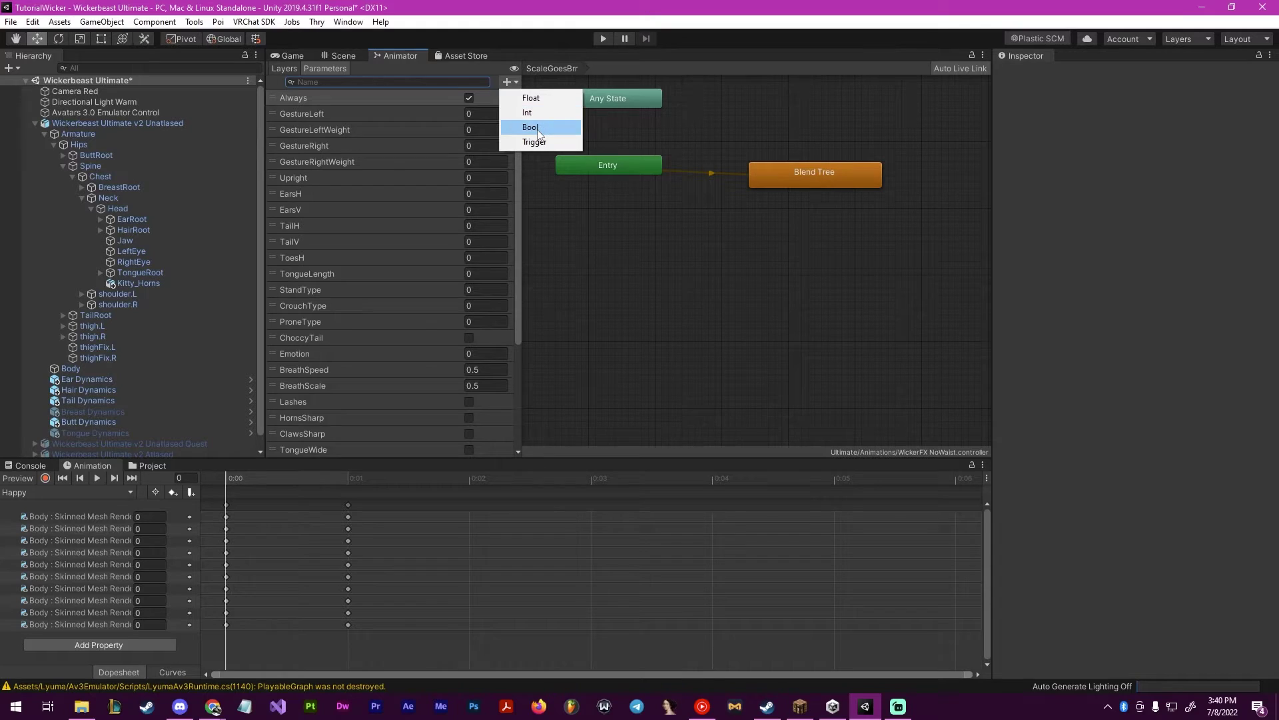
left_click(554, 132)
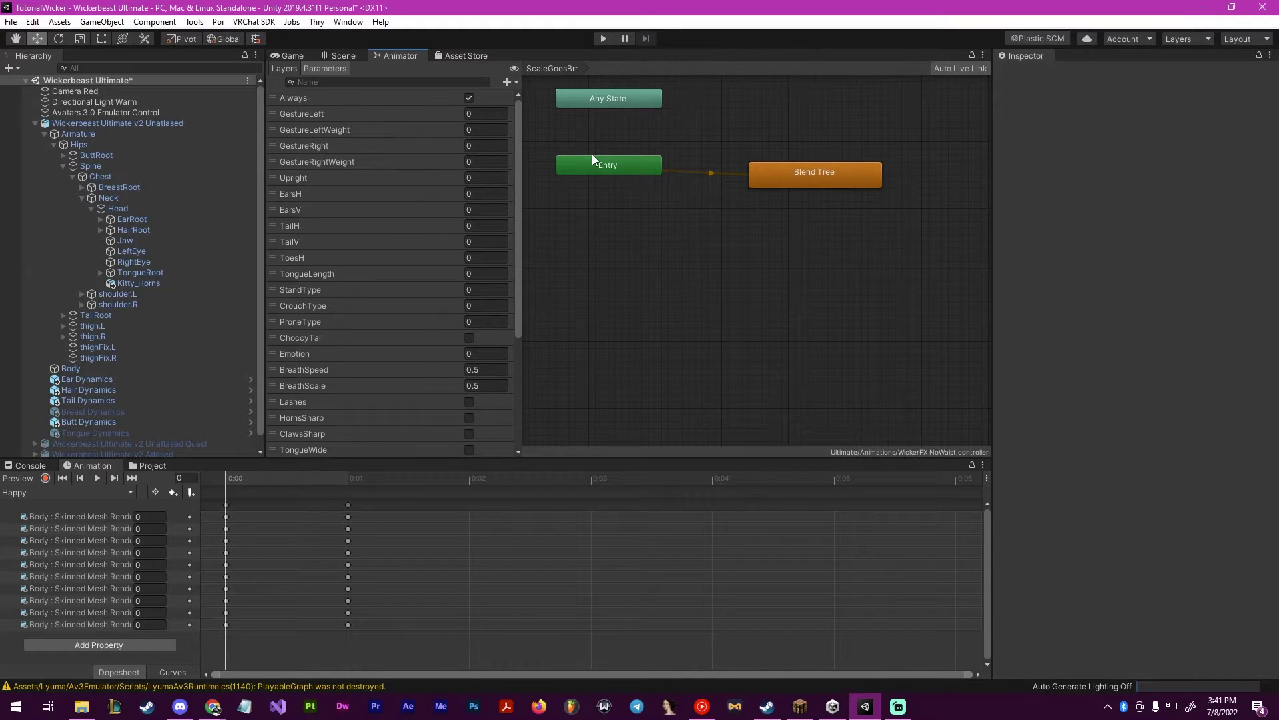
scroll(306, 198, "down", 5)
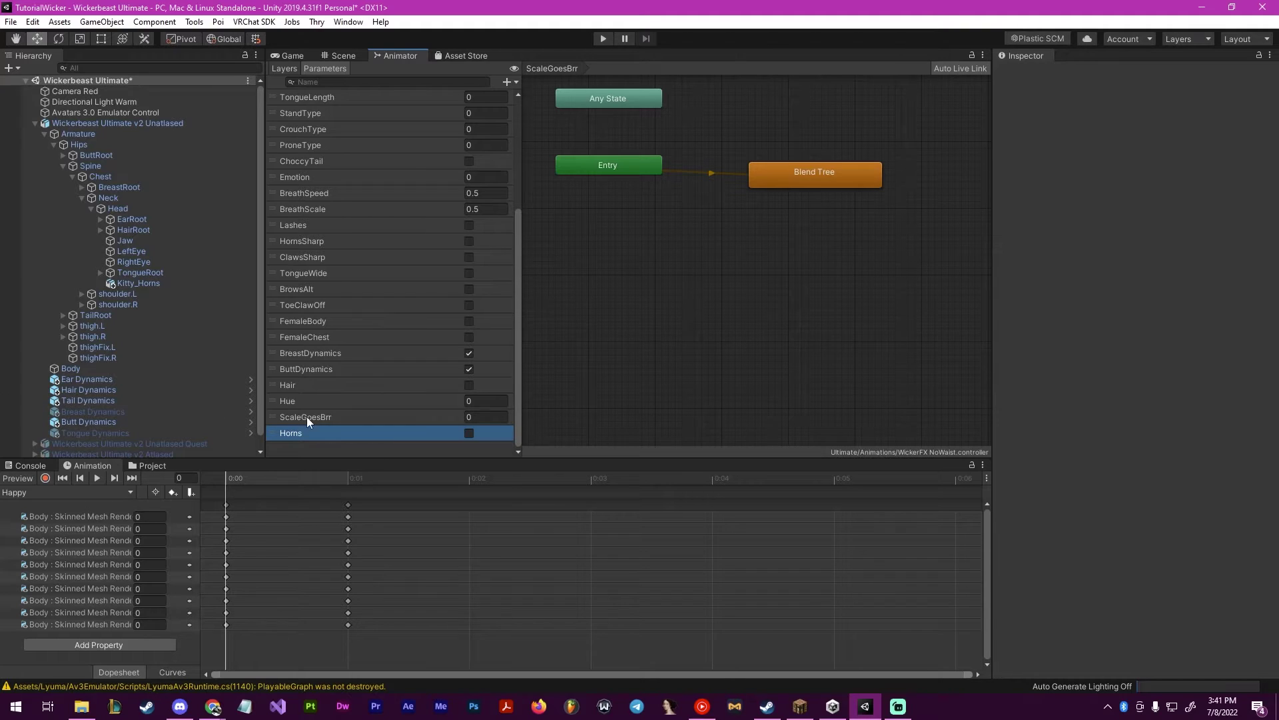
Add a layer named HornsToggle in the Animator Layers list, check its settings, and select it
left_click(286, 69)
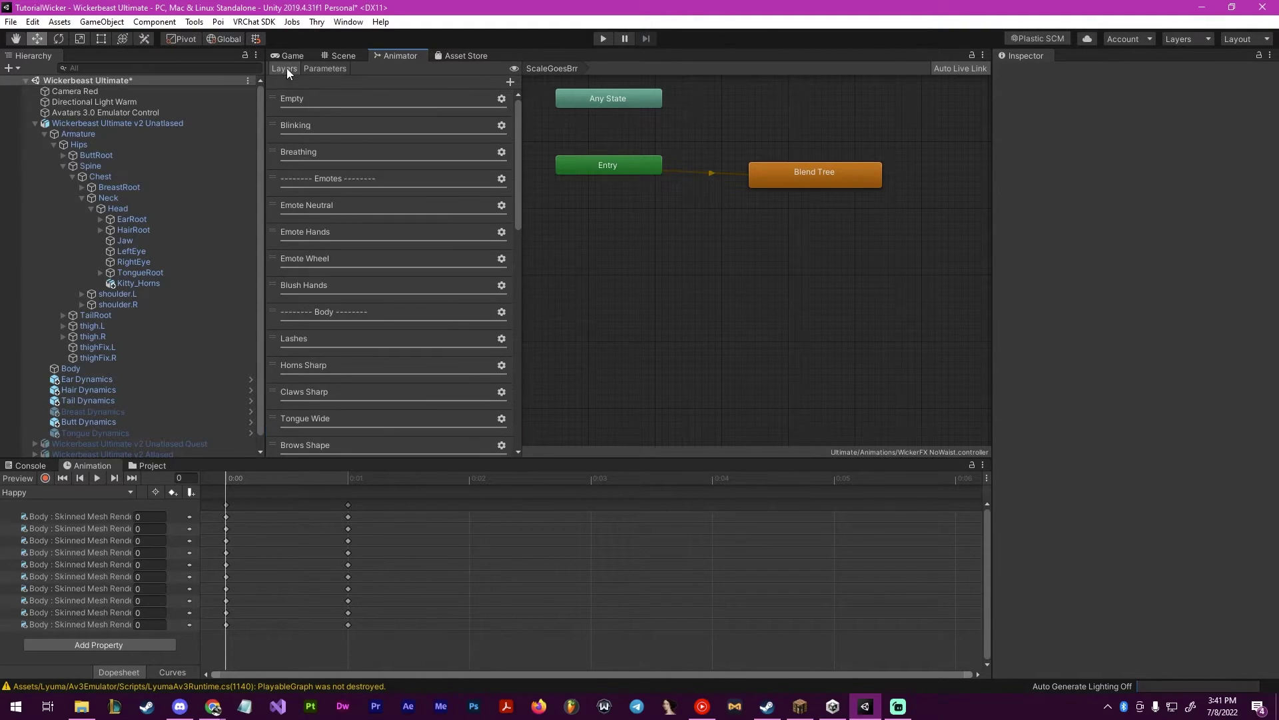
left_click(511, 83)
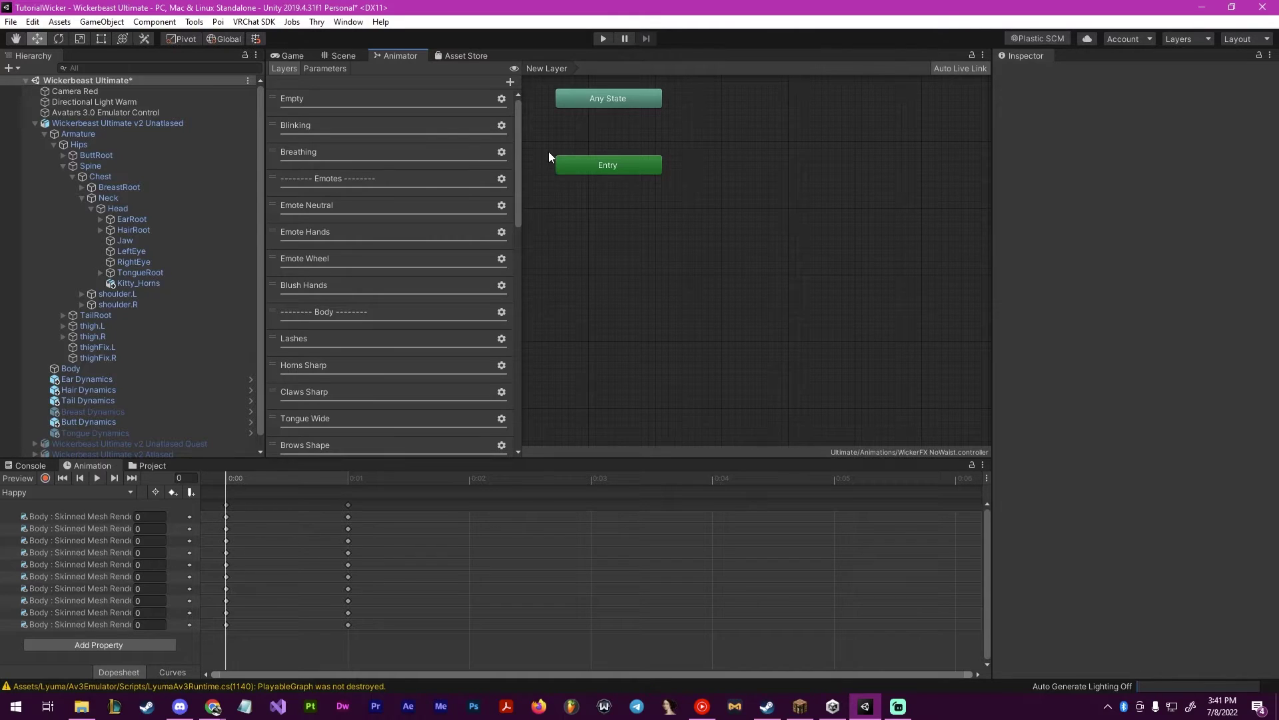
key("Return")
scroll(475, 258, "down", 8)
scroll(475, 258, "down", 5)
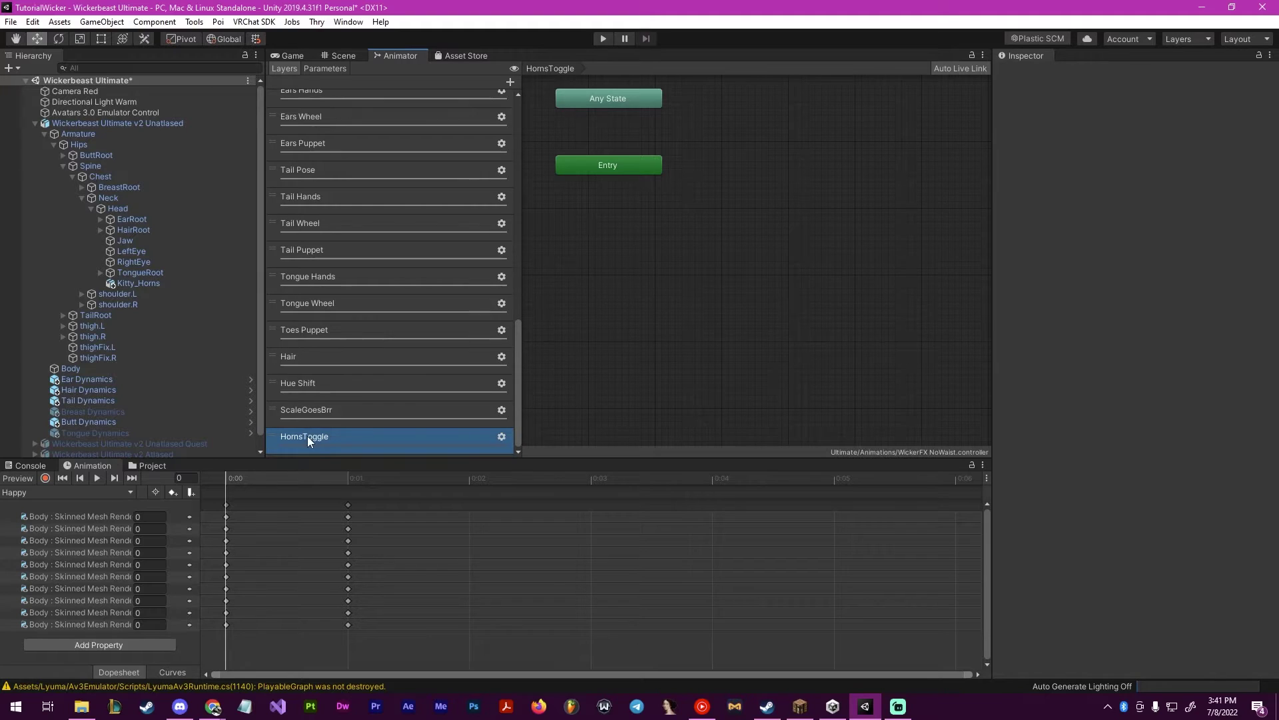
left_click(504, 436)
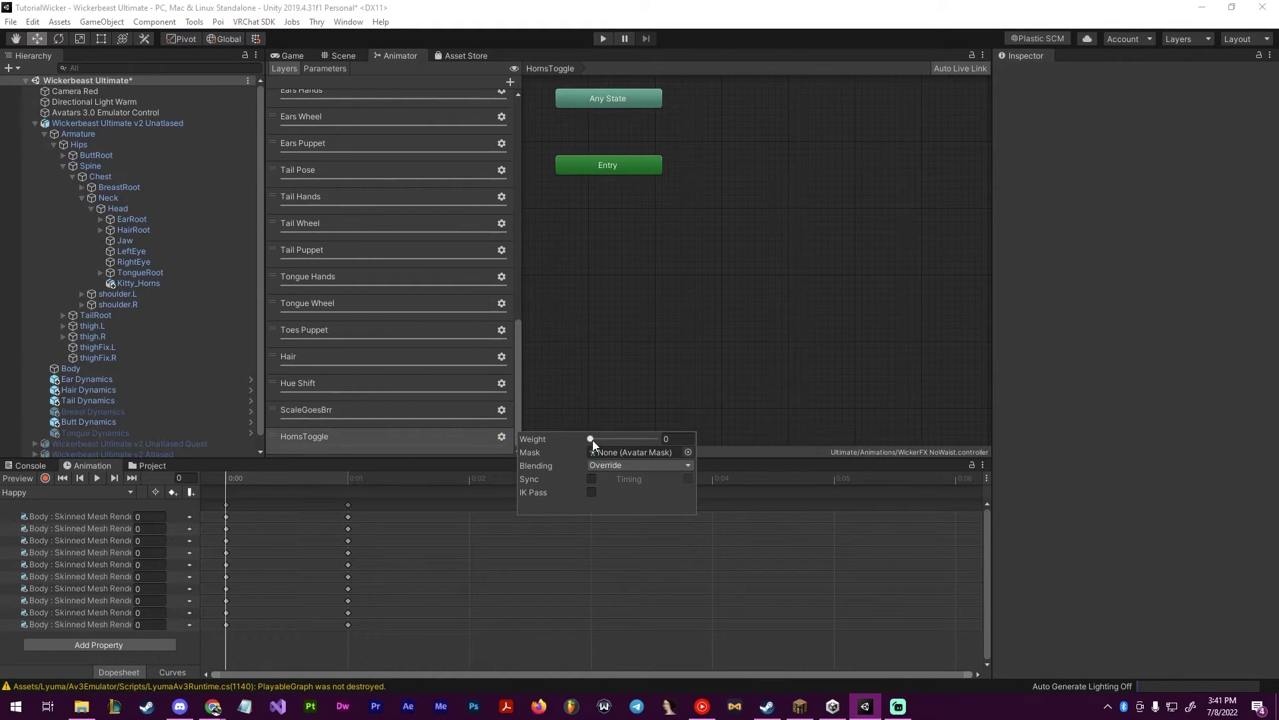
left_click(691, 372)
left_click_drag(517, 223, 523, 443)
left_click(333, 436)
scroll(813, 227, "down", 3)
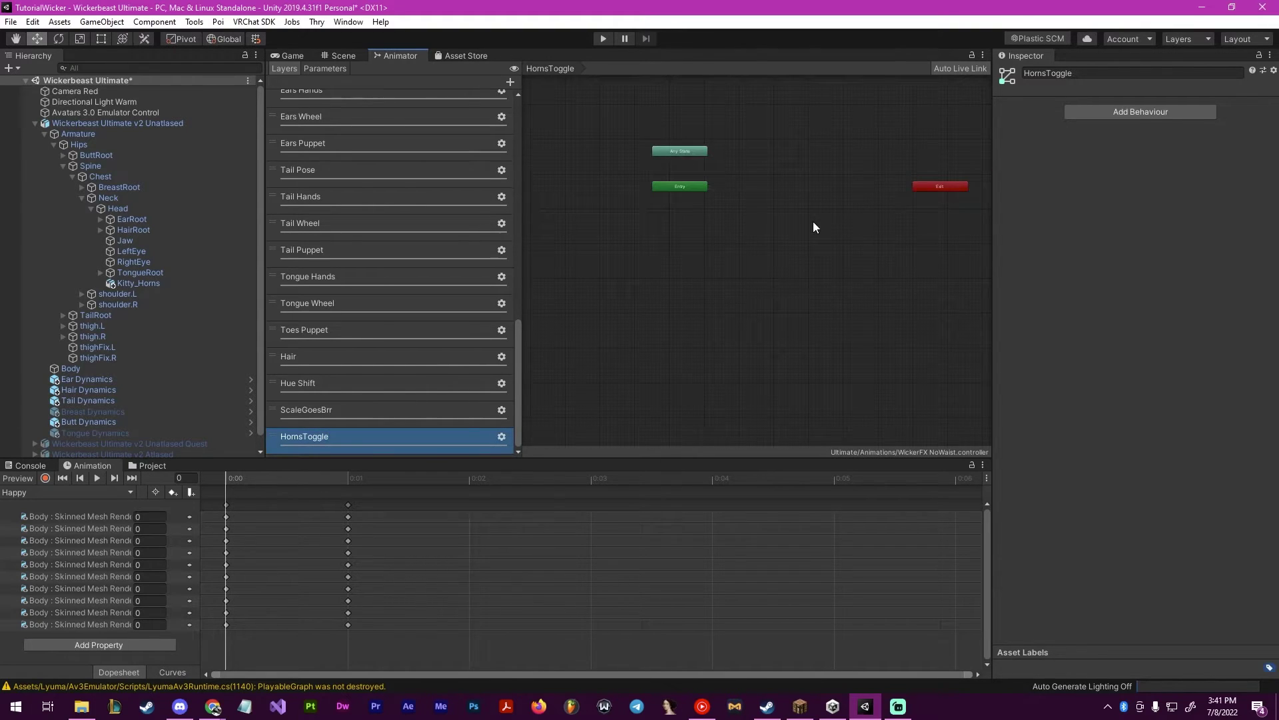
scroll(786, 253, "up", 3)
Drag the HornsOff and HornsOn clips into the HornsToggle graph, with HornsOff as default
left_click(148, 466)
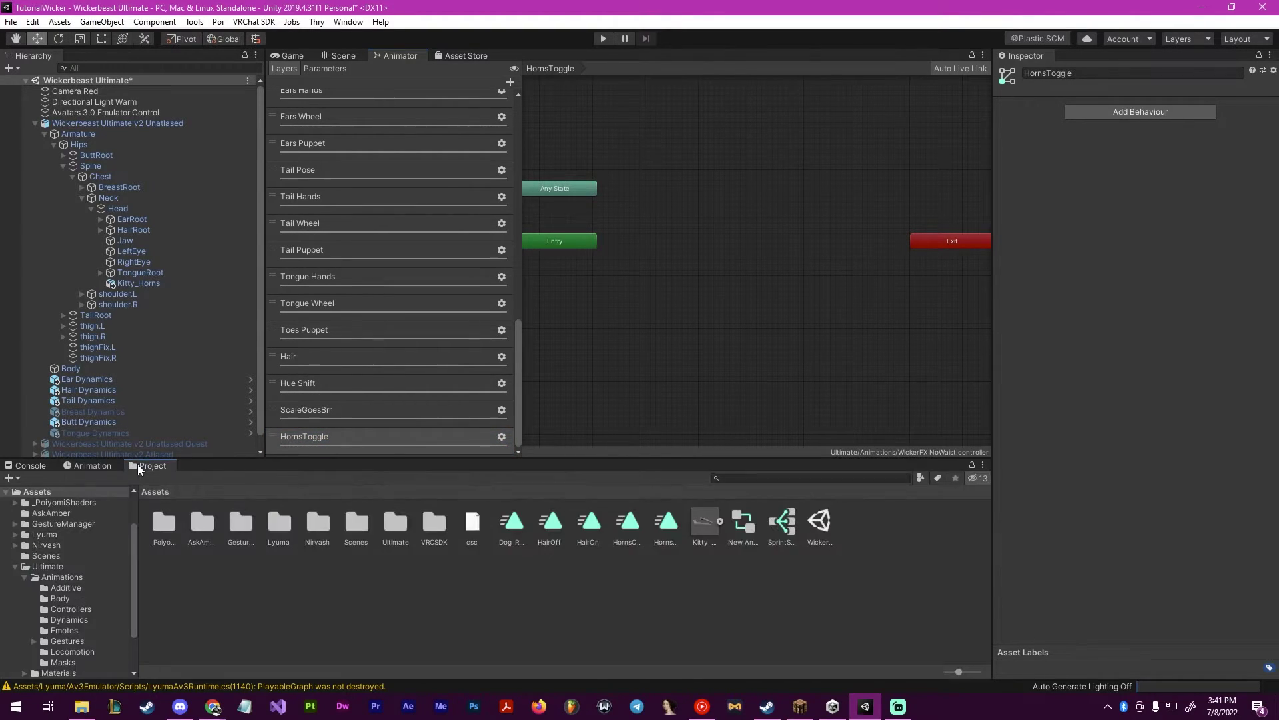
left_click(638, 527)
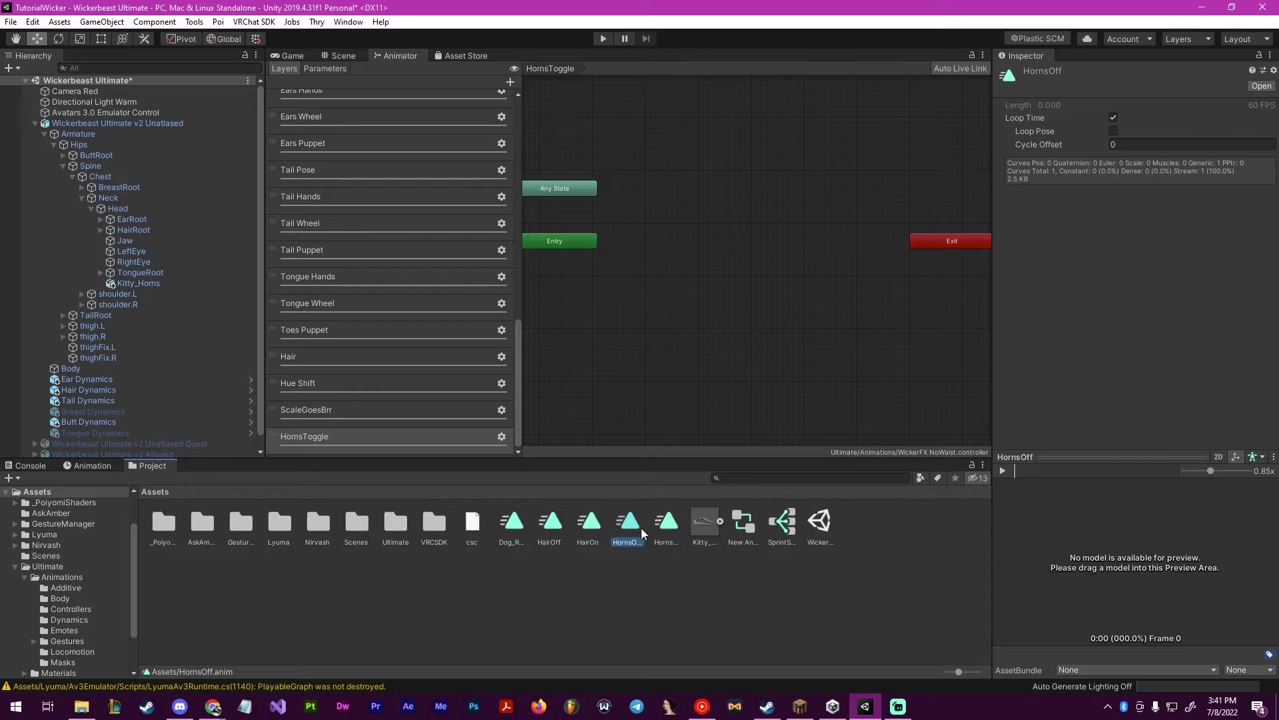
left_click_drag(641, 528, 749, 266)
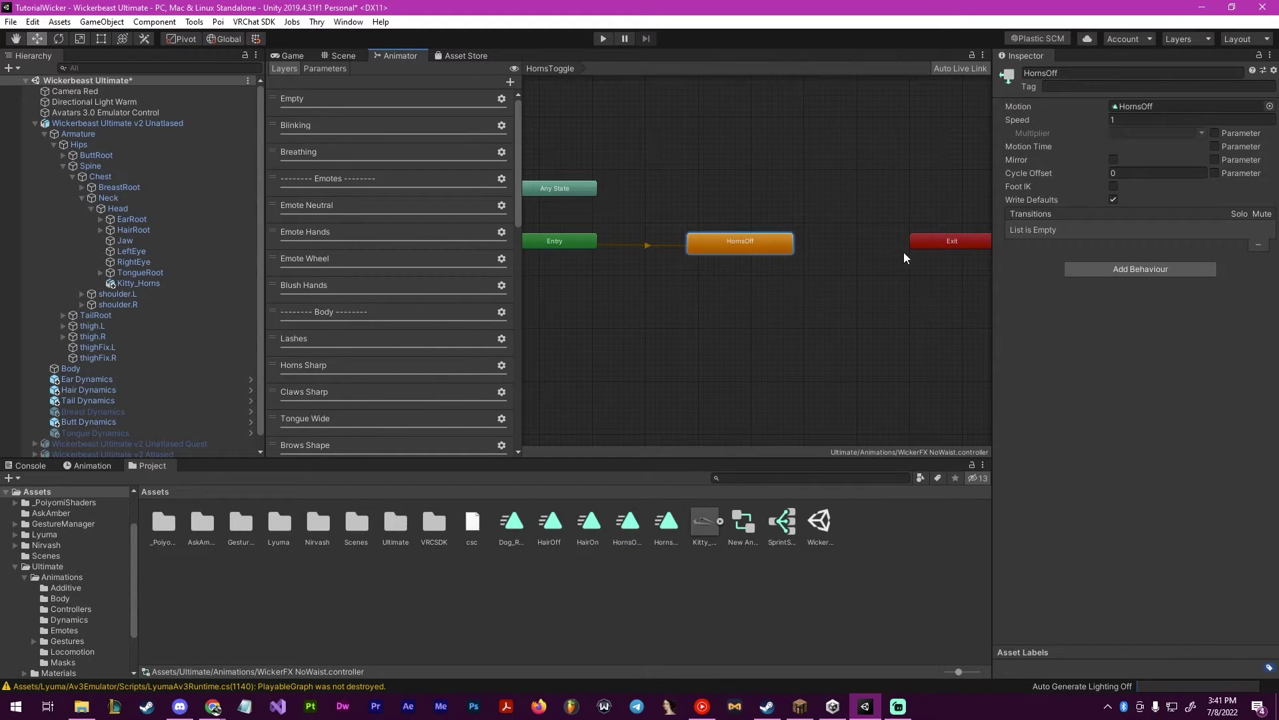
left_click_drag(927, 243, 910, 190)
left_click_drag(666, 524, 742, 189)
Make transitions from Any State to HornsOn and from HornsOn to Exit
right_click(576, 193)
left_click(600, 200)
left_click(749, 182)
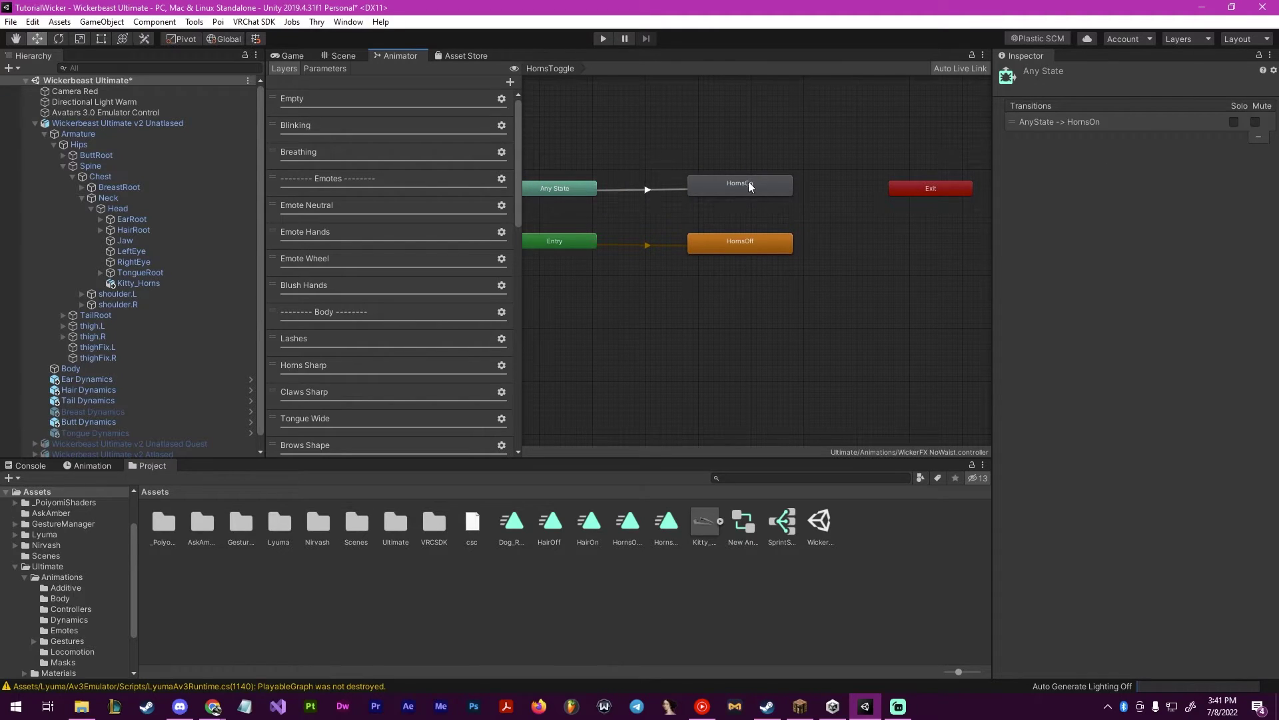
right_click(749, 181)
left_click(759, 195)
left_click(931, 188)
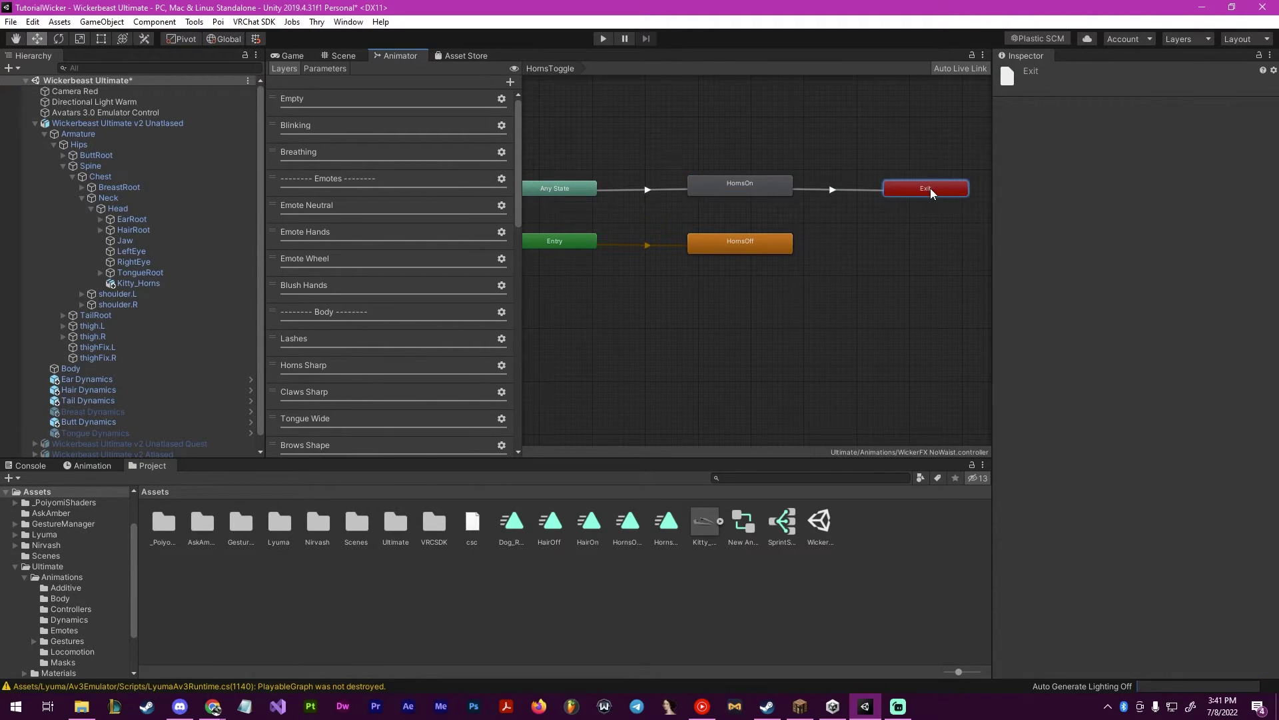
left_click(647, 191)
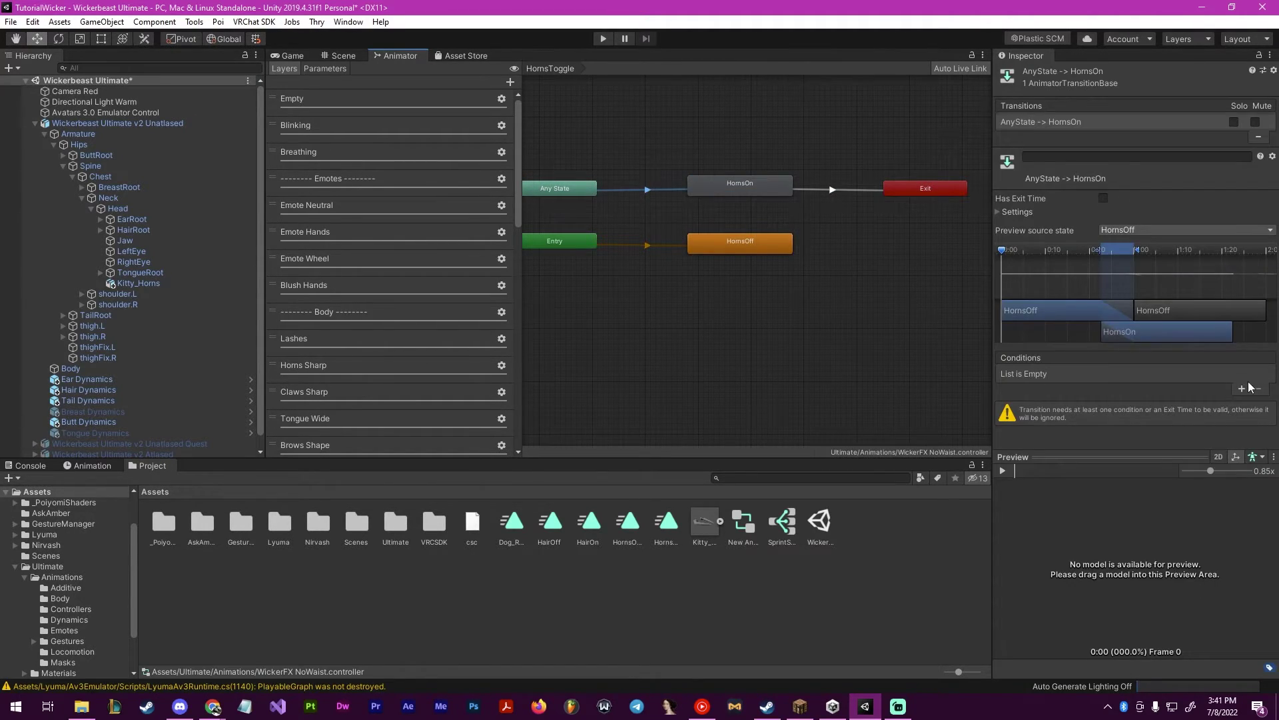
left_click(654, 152)
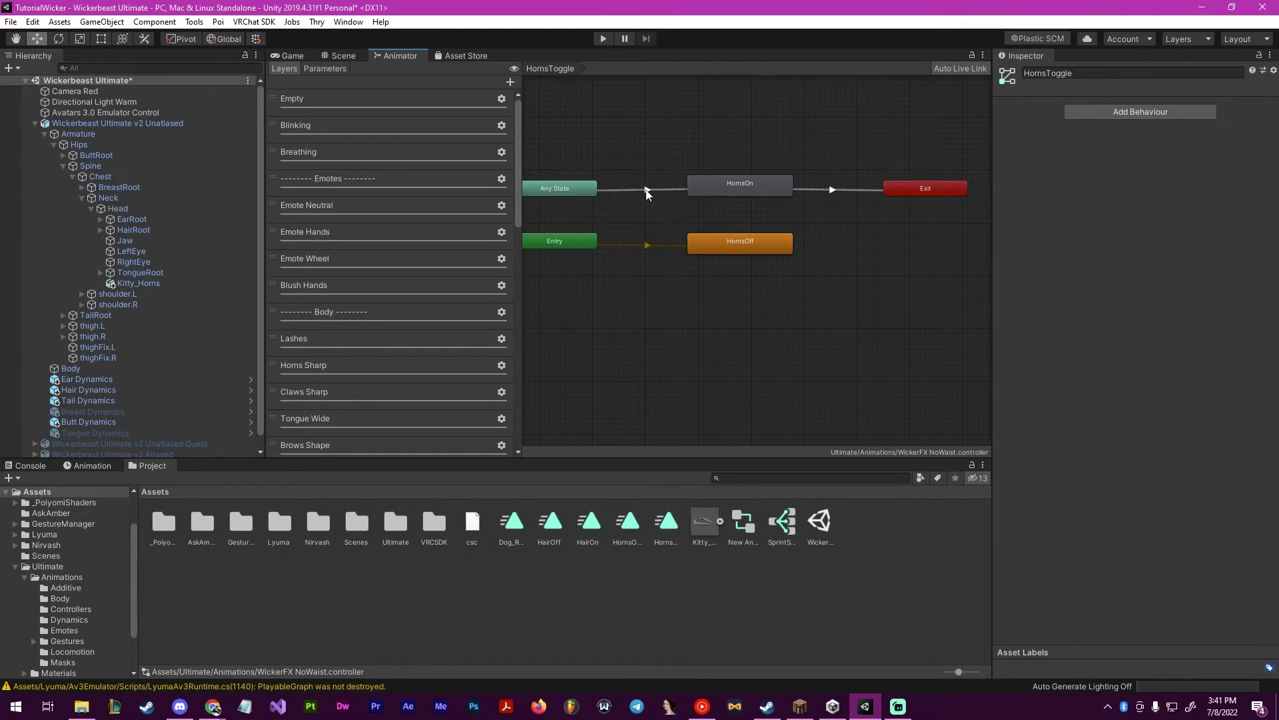
left_click(647, 190)
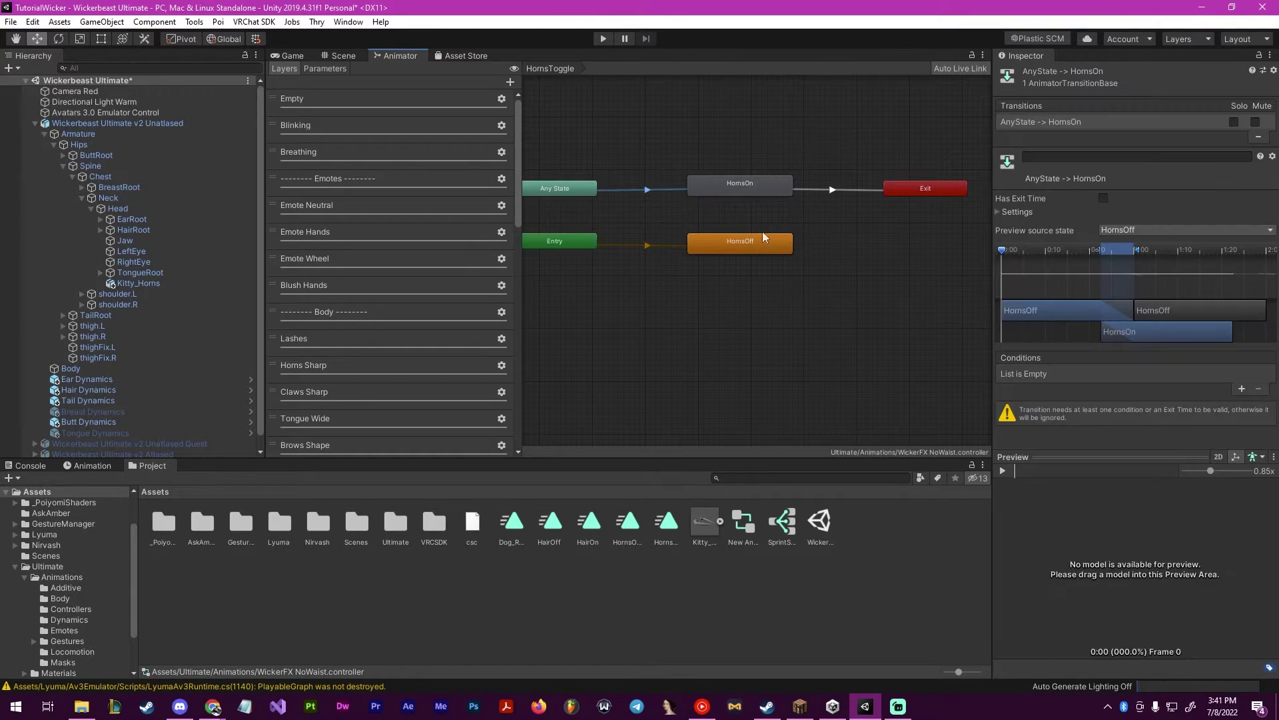
Add a condition requiring Horns true to the Any State→HornsOn transition
left_click(1242, 389)
left_click(1125, 371)
scroll(1091, 506, "down", 2)
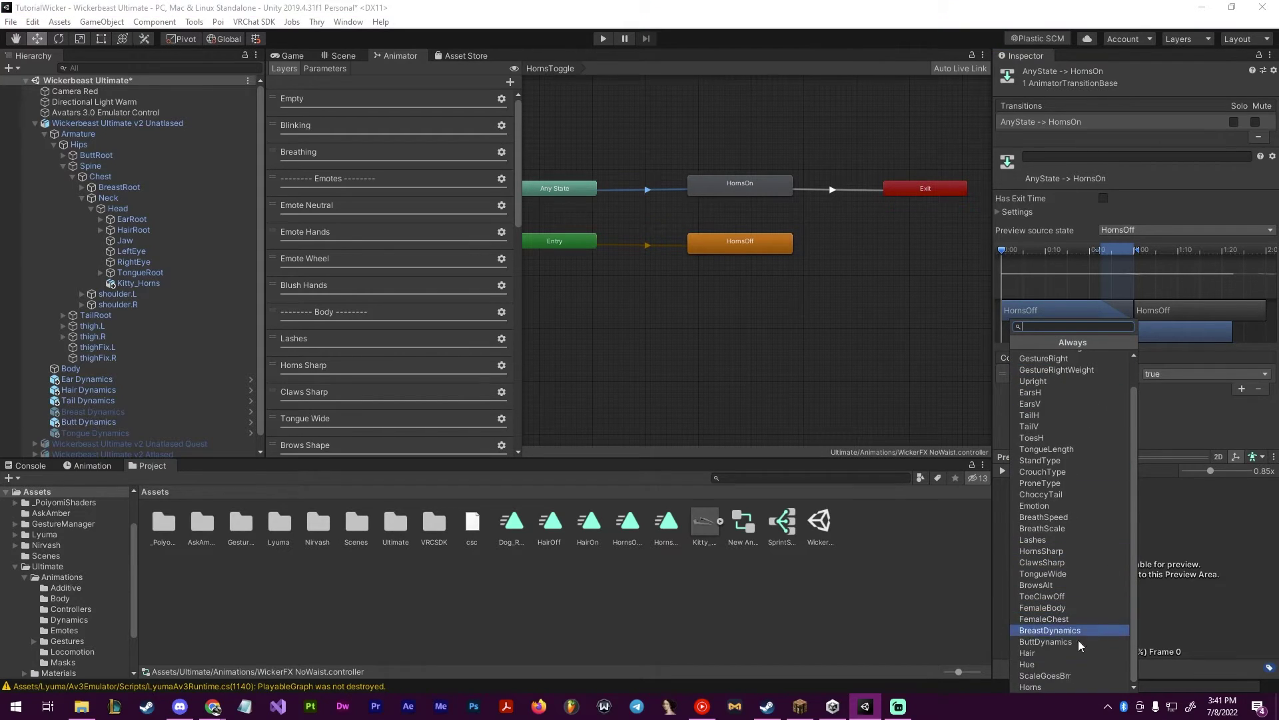
left_click(1041, 687)
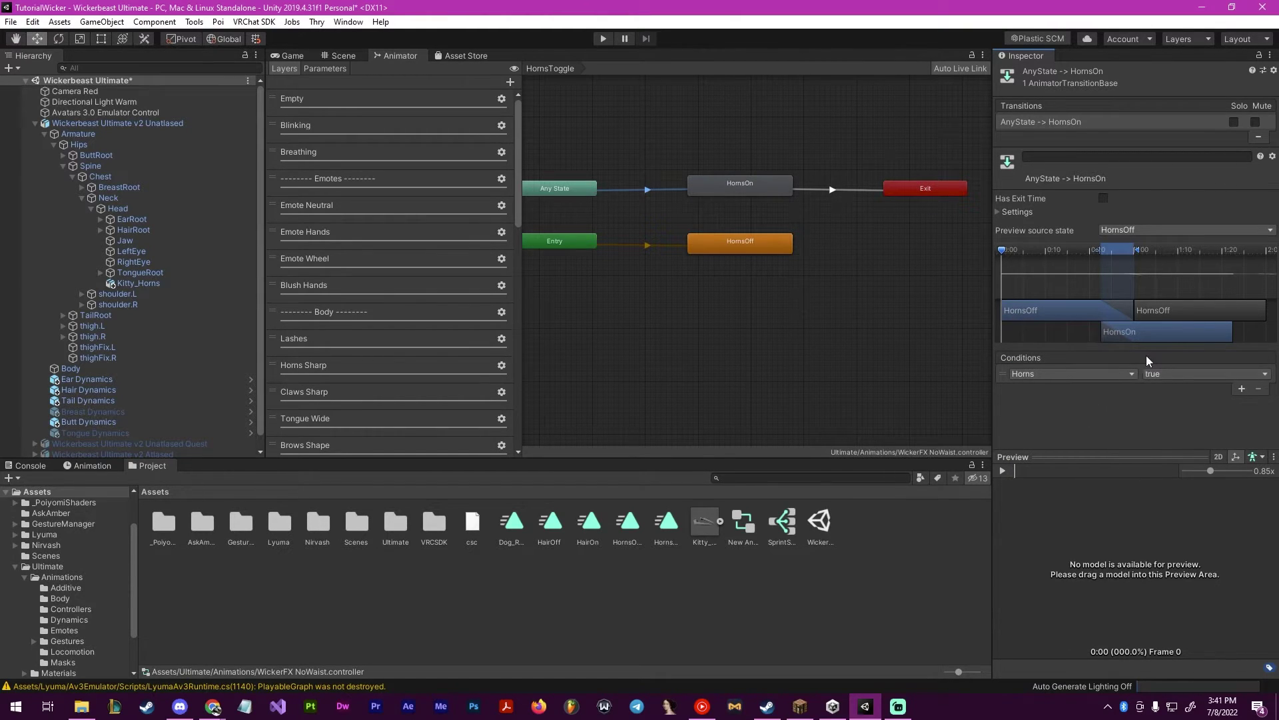
Add a condition requiring Horns false to the HornsOn→Exit transition
left_click(830, 189)
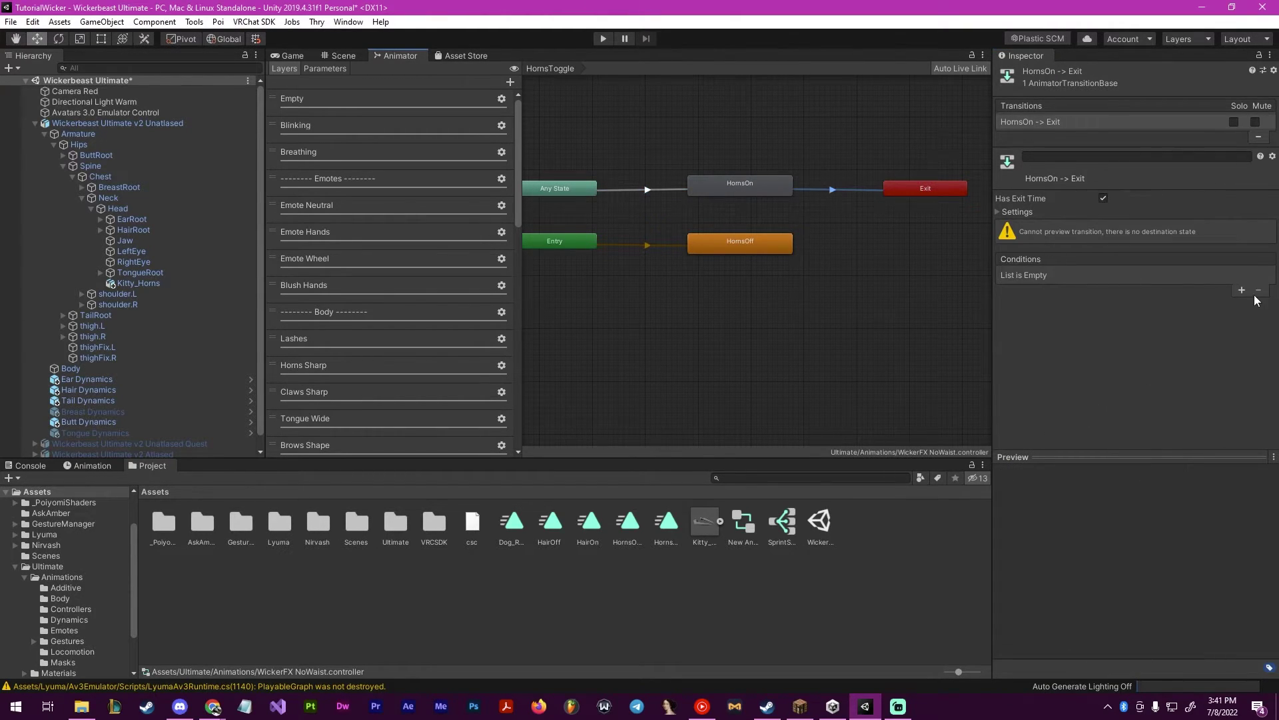
left_click(1242, 291)
left_click(1059, 274)
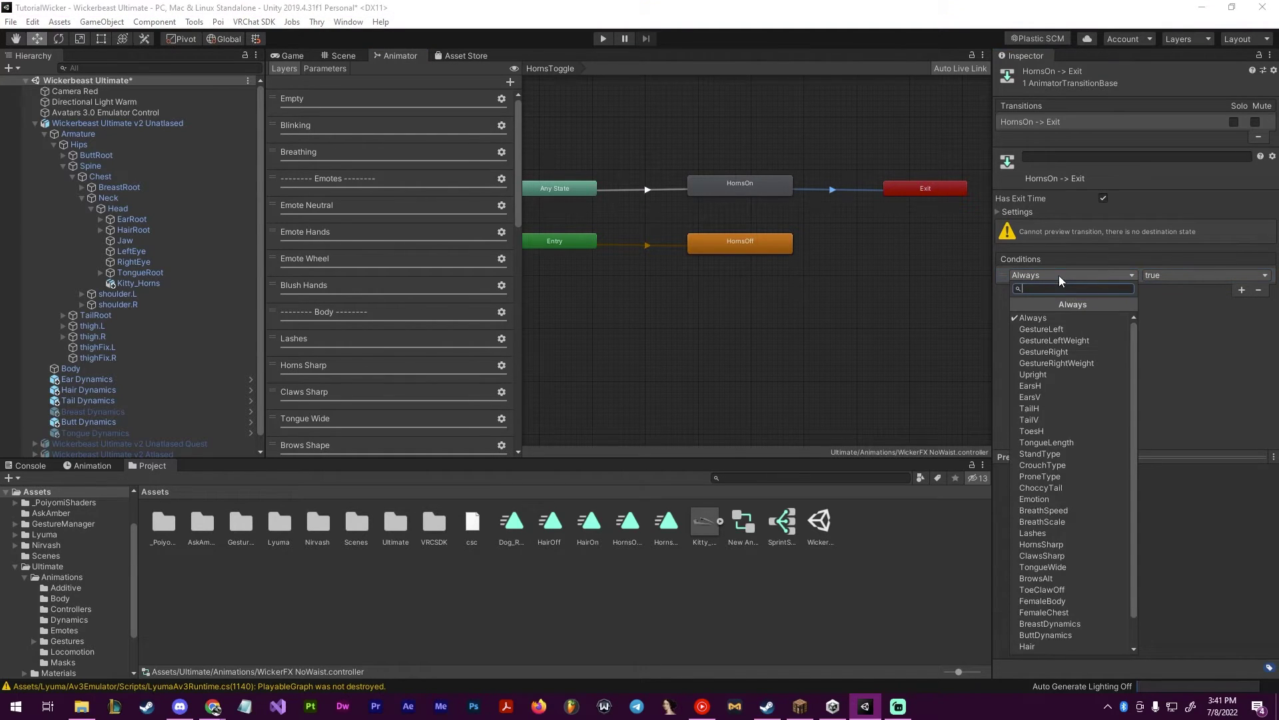
scroll(1039, 467, "down", 1)
left_click(1093, 649)
left_click(1178, 275)
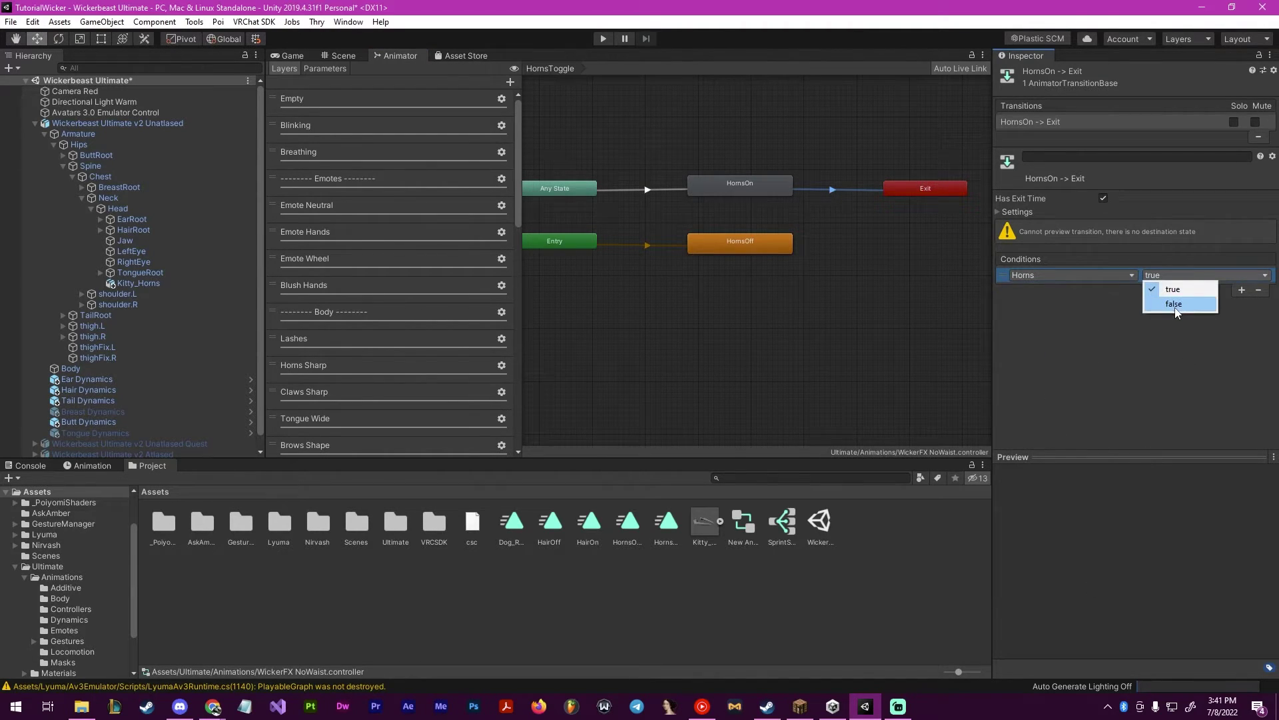
left_click(1179, 304)
Set HornsOn→Exit to 0 exit time and 0 duration, with Fixed Duration and Has Exit Time off
left_click(1003, 211)
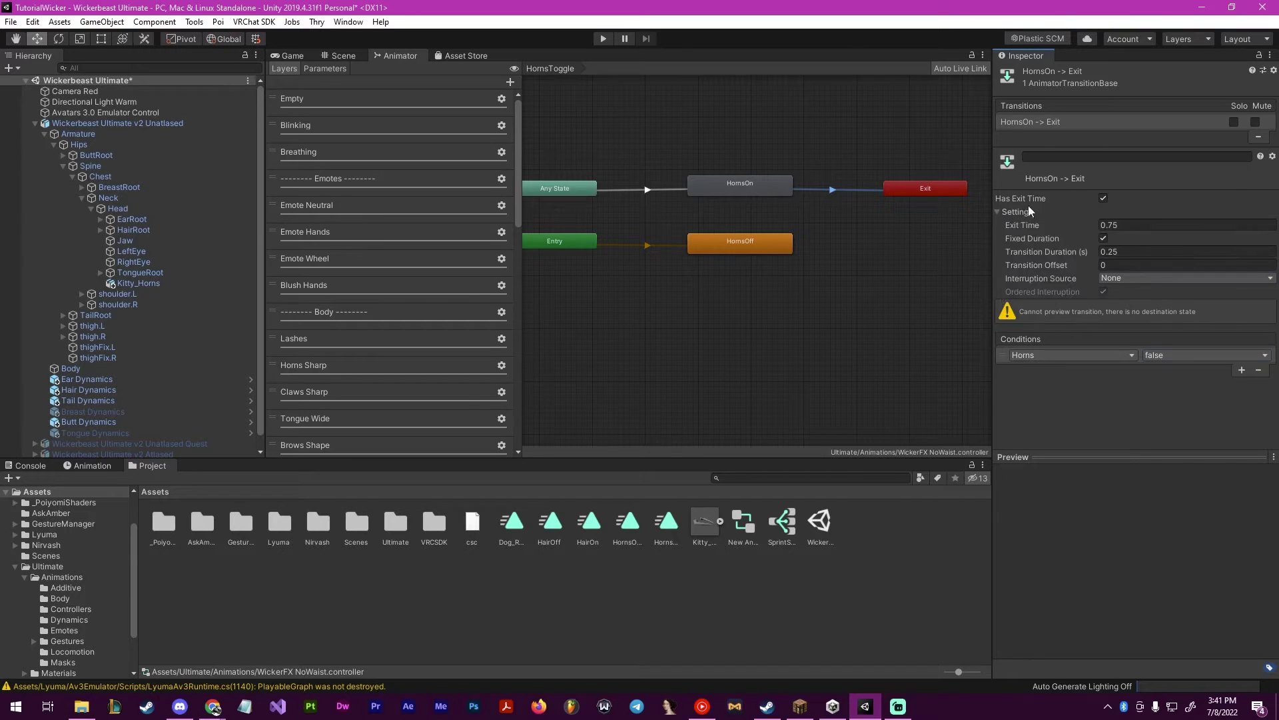
left_click(1136, 226)
type("0")
key("Tab")
type("0")
left_click(1102, 238)
left_click(1103, 198)
Set Any State→HornsOn to 0 exit time and 0 duration, with Fixed Duration and Has Exit Time off
left_click(678, 190)
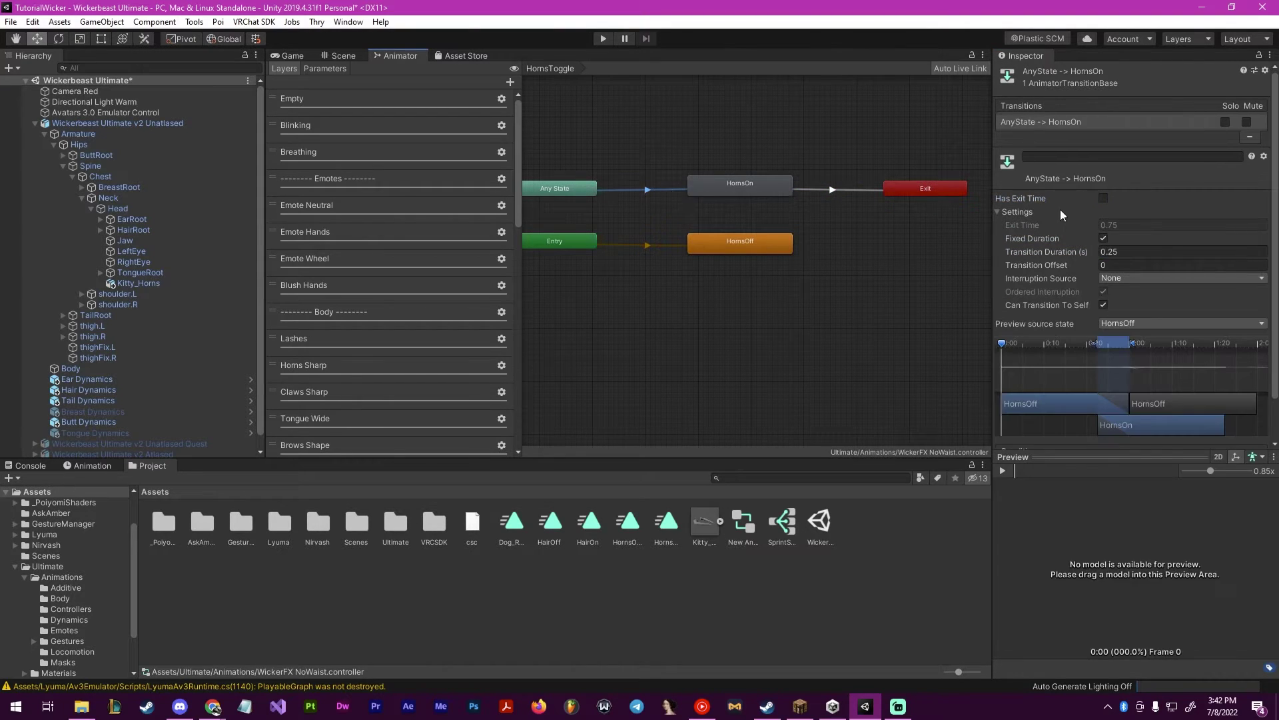
left_click(1137, 225)
type("0")
key("Tab")
type("0")
left_click(1103, 238)
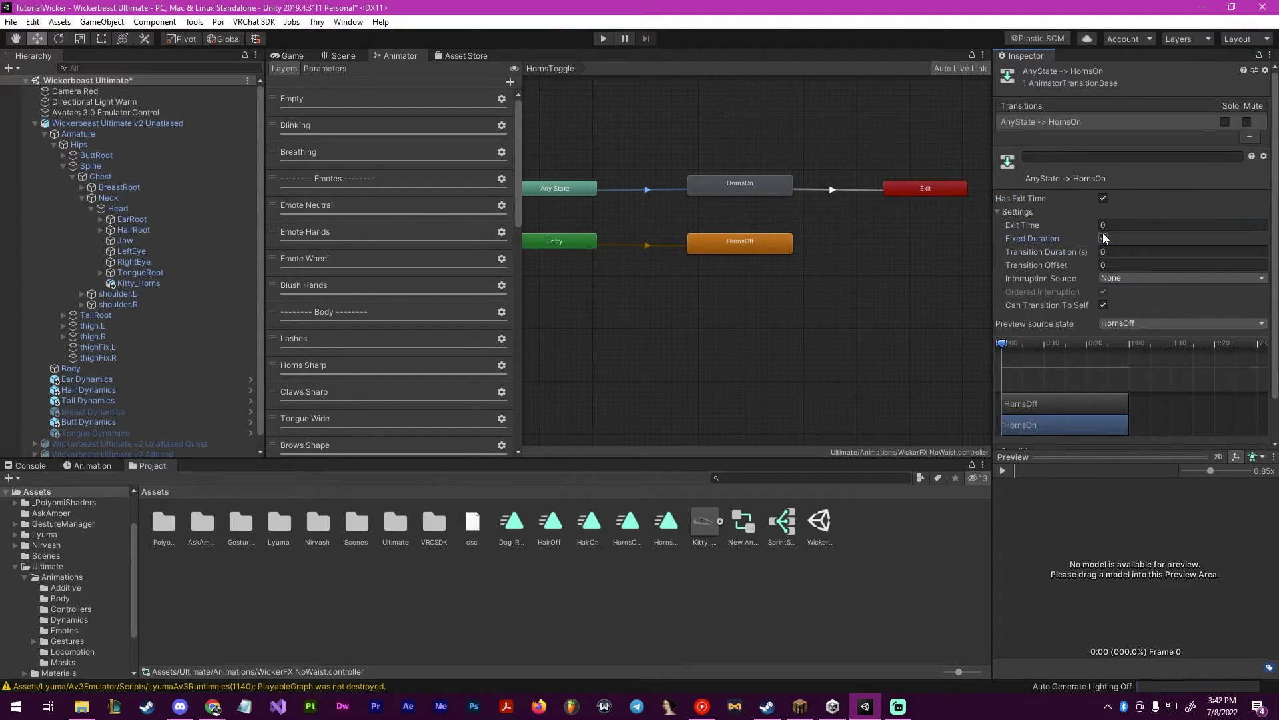
left_click(1104, 198)
left_click(894, 324)
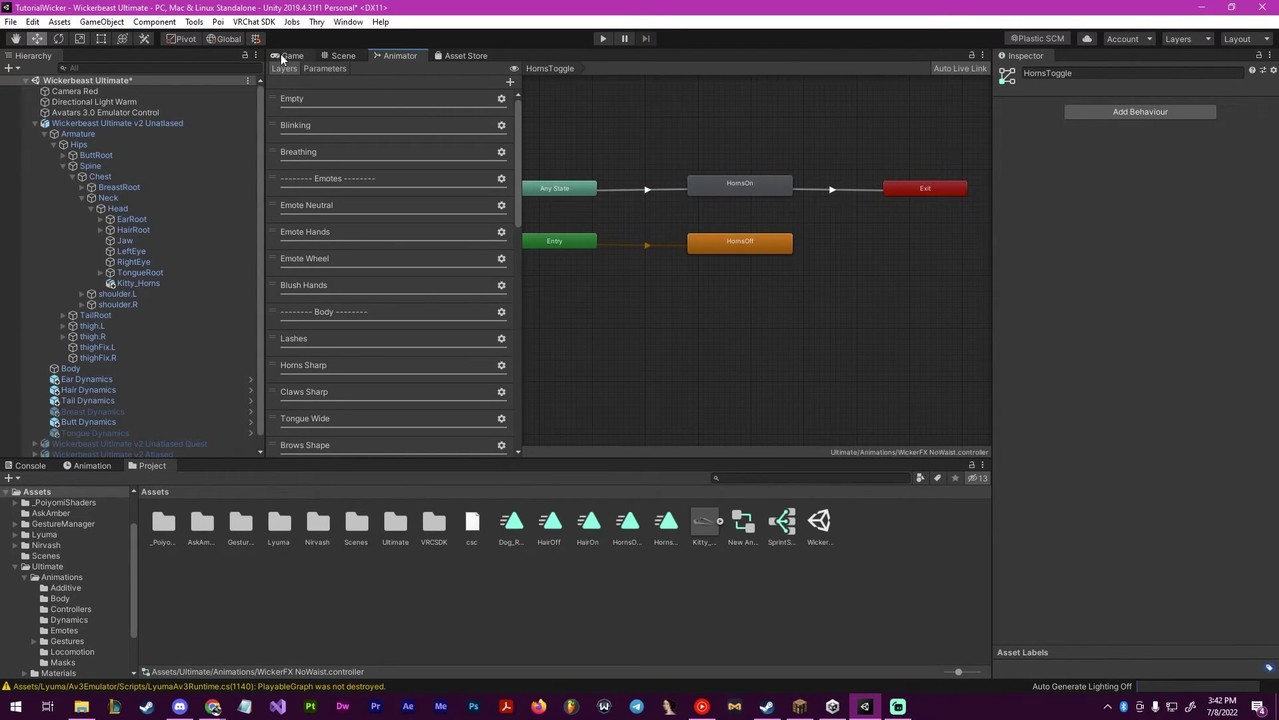
Select the avatar and open its WickerParams expression parameters asset from the descriptor
left_click(340, 56)
left_click(121, 123)
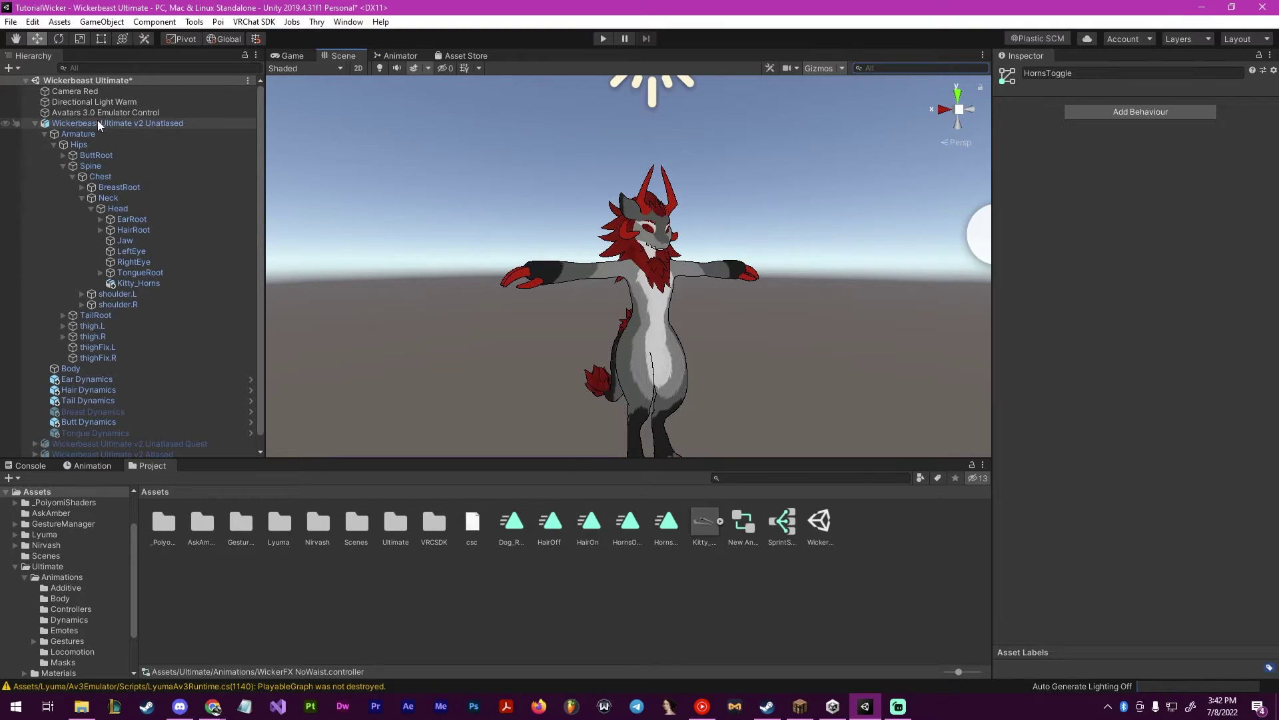
scroll(1079, 343, "down", 5)
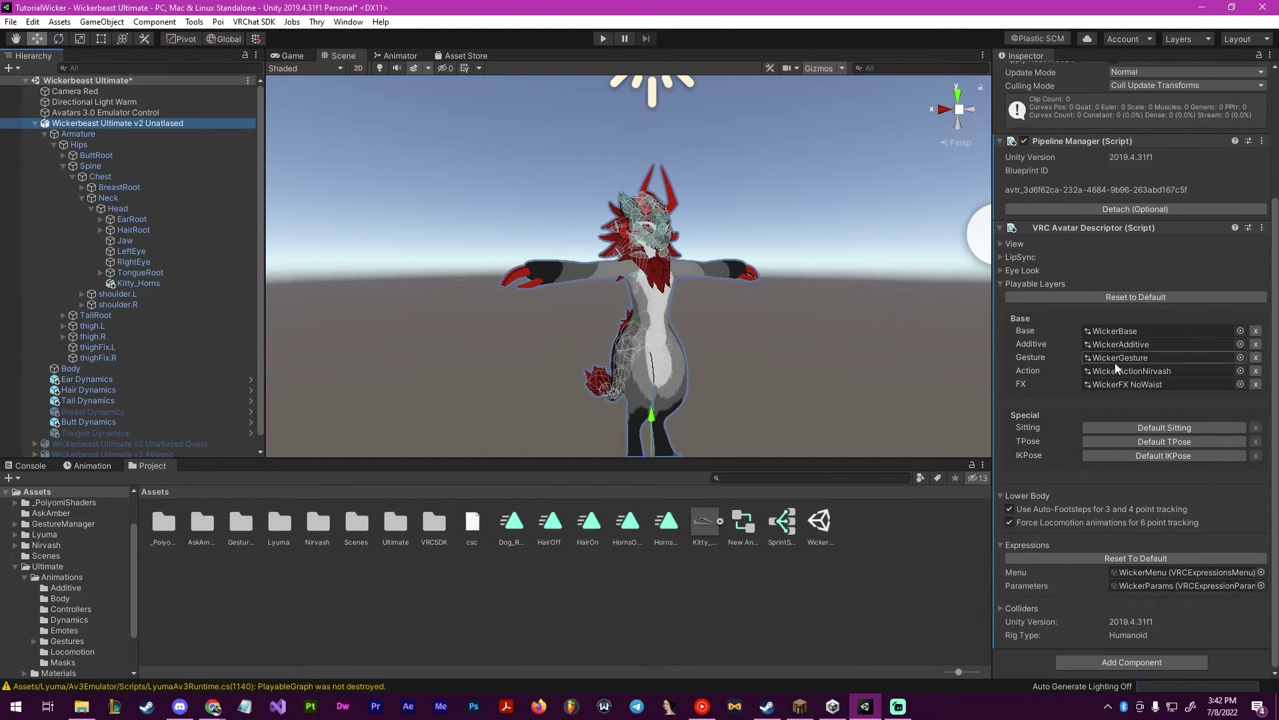
double_click(1126, 589)
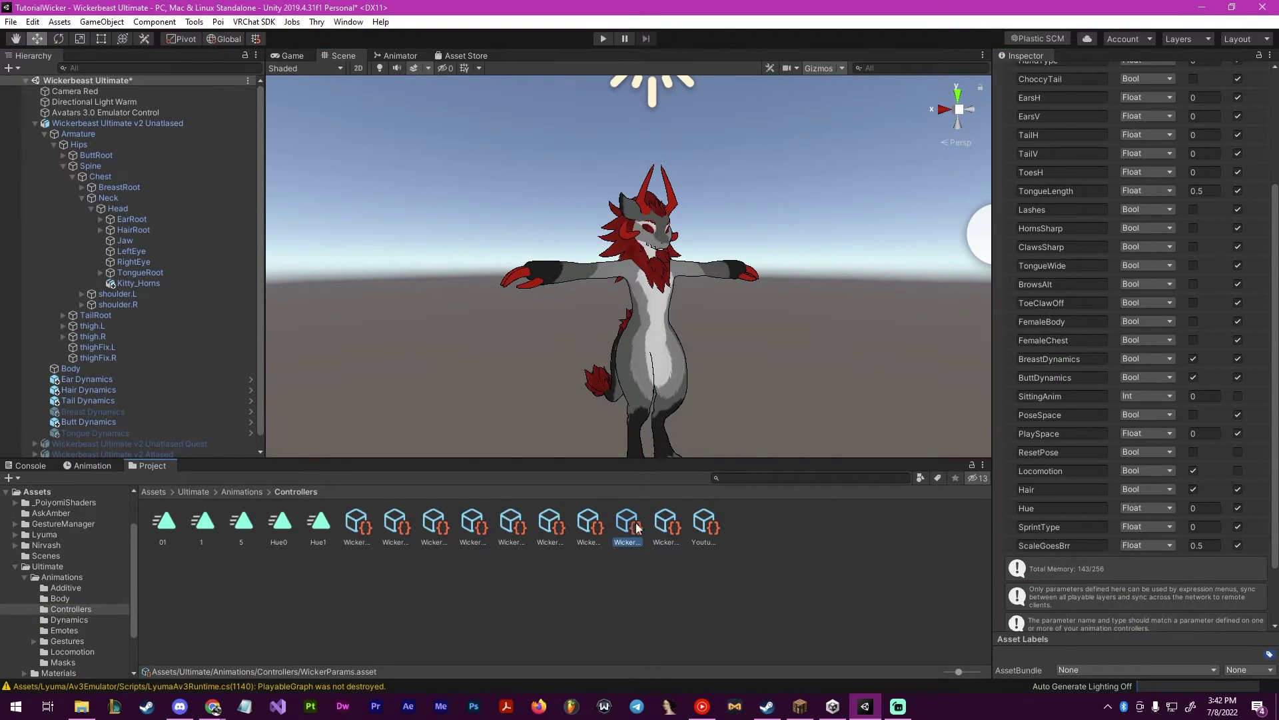
scroll(1067, 333, "up", 5)
Add a new parameter named Horns and set its type to Bool
left_click(1029, 121)
scroll(1055, 474, "down", 8)
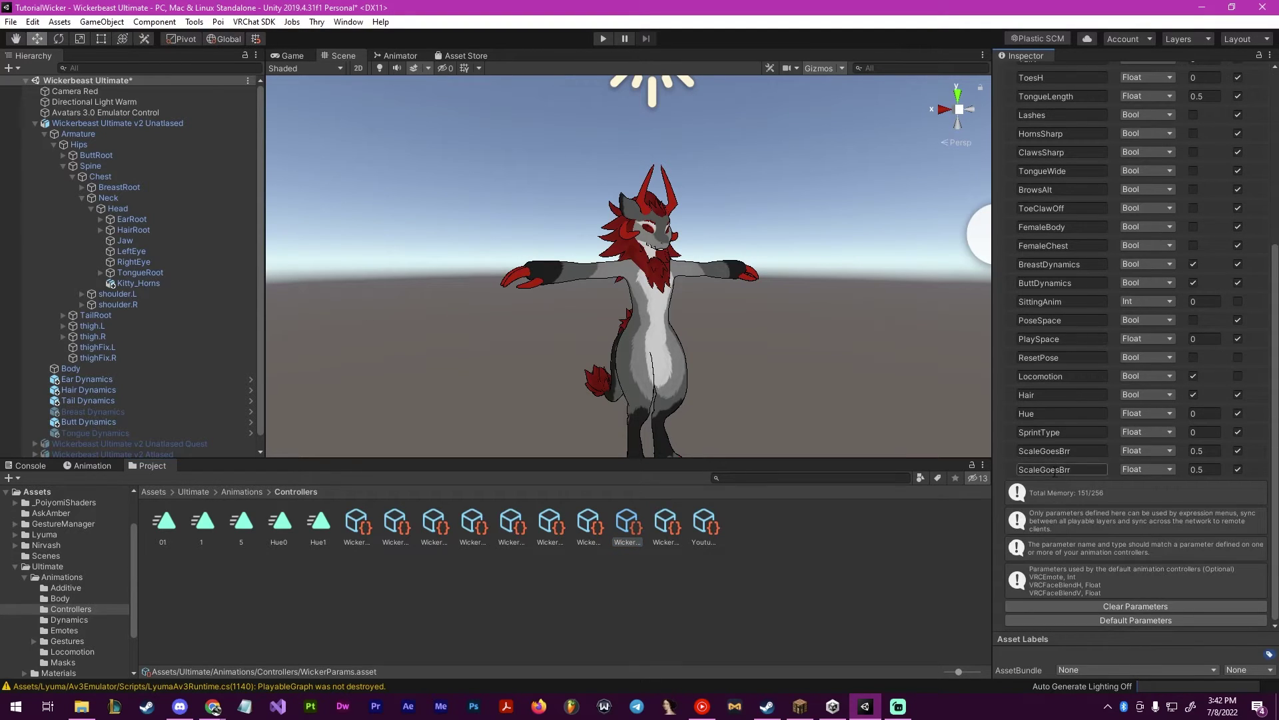
double_click(1081, 471)
type("Horns")
left_click(1137, 470)
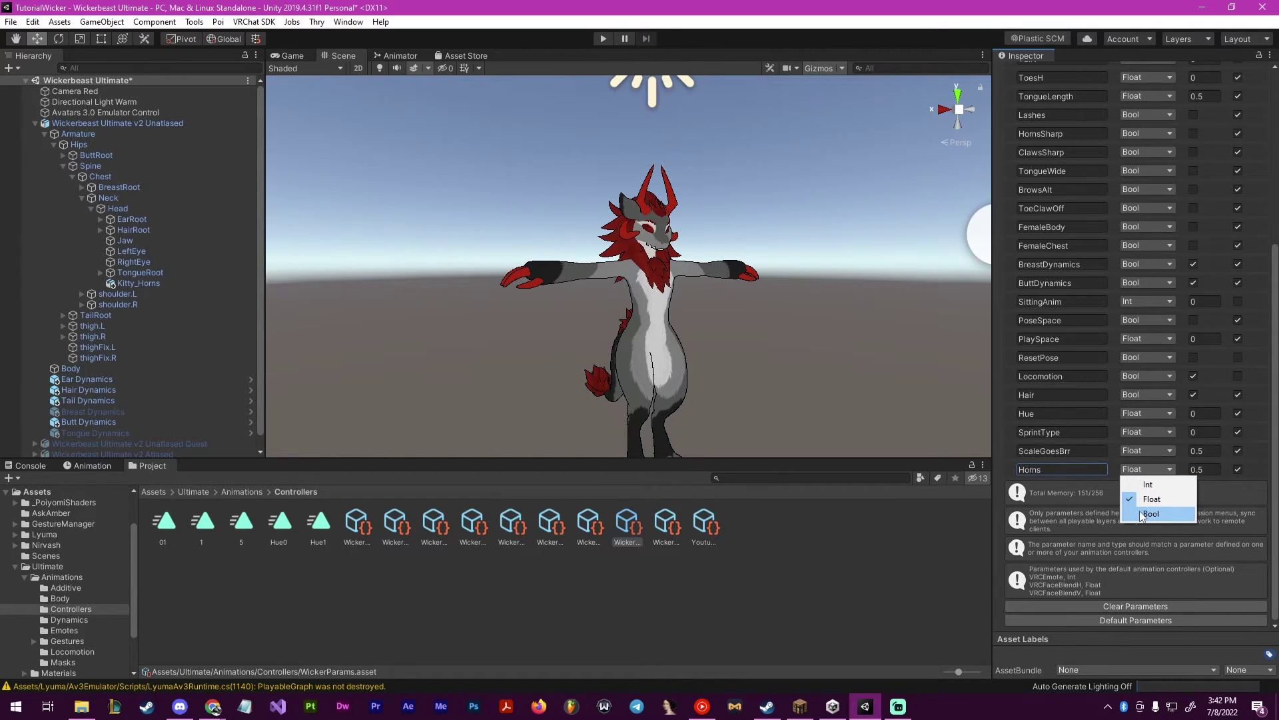
left_click(1142, 515)
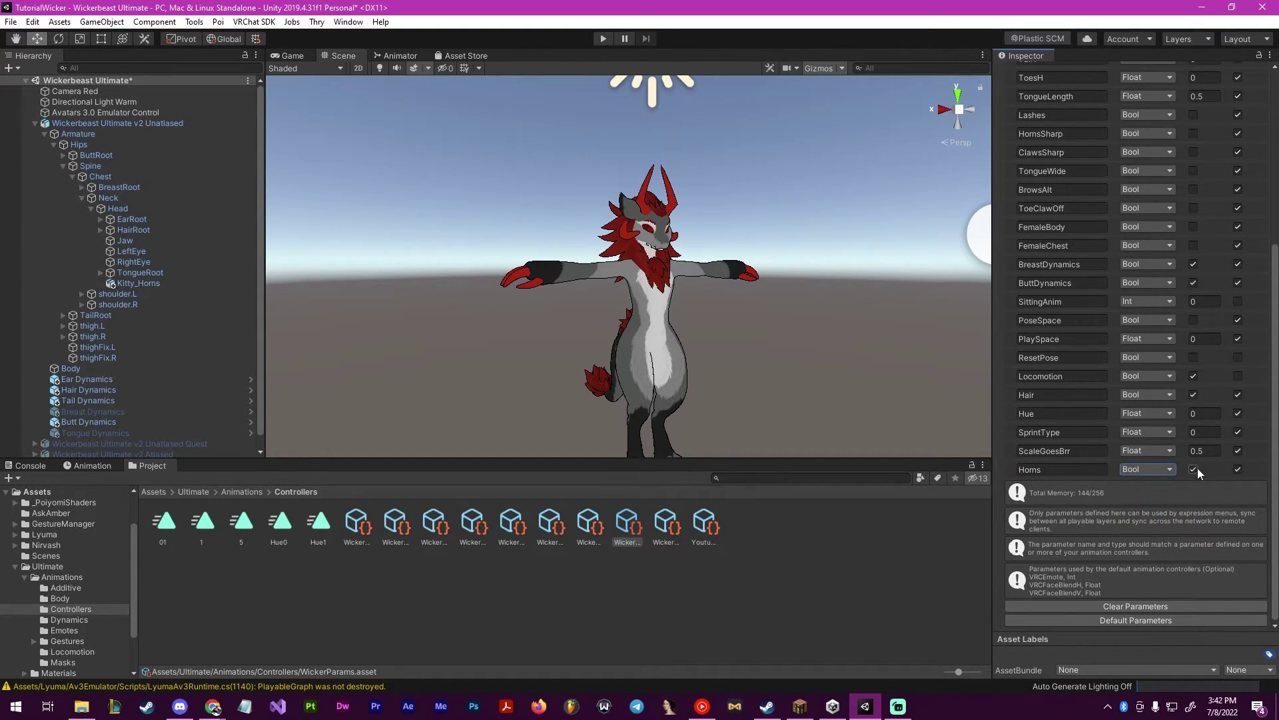
scroll(1176, 257, "up", 5)
scroll(1176, 262, "down", 5)
left_click(785, 591)
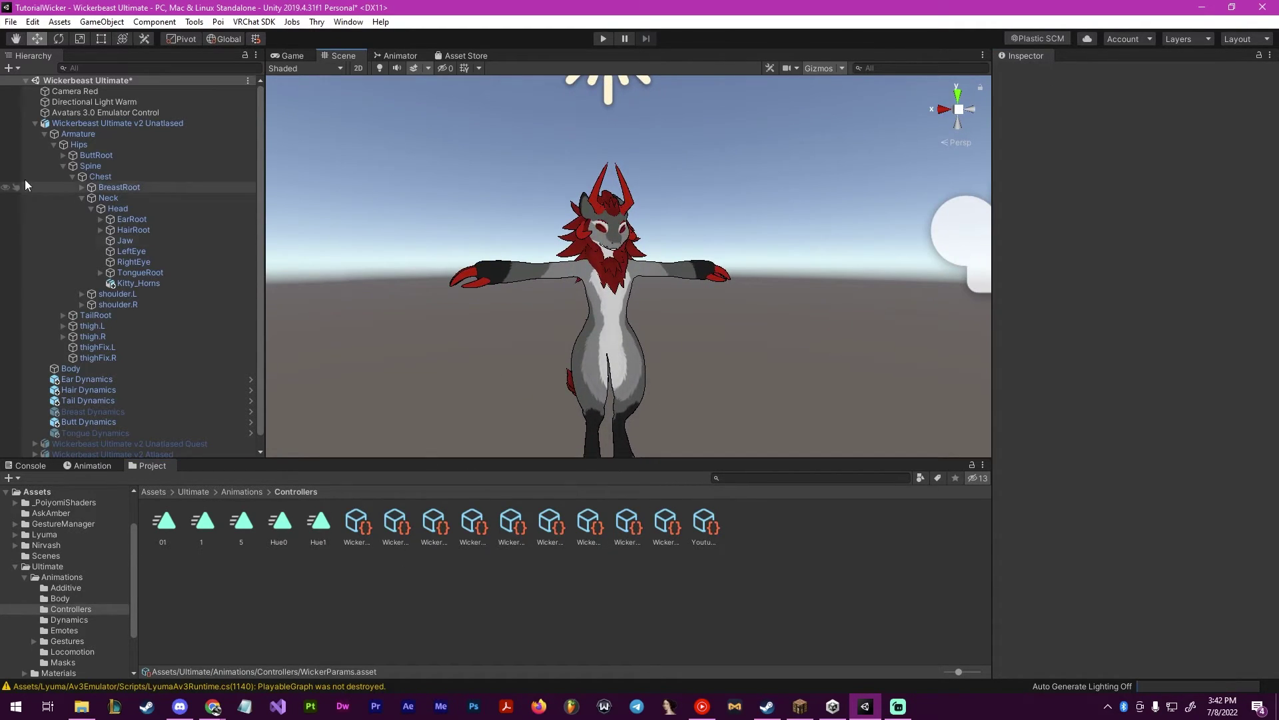
Go from the avatar's expressions menu into WickerMenu and then its YoutubeTutorials submenu
left_click(72, 122)
scroll(1119, 430, "down", 4)
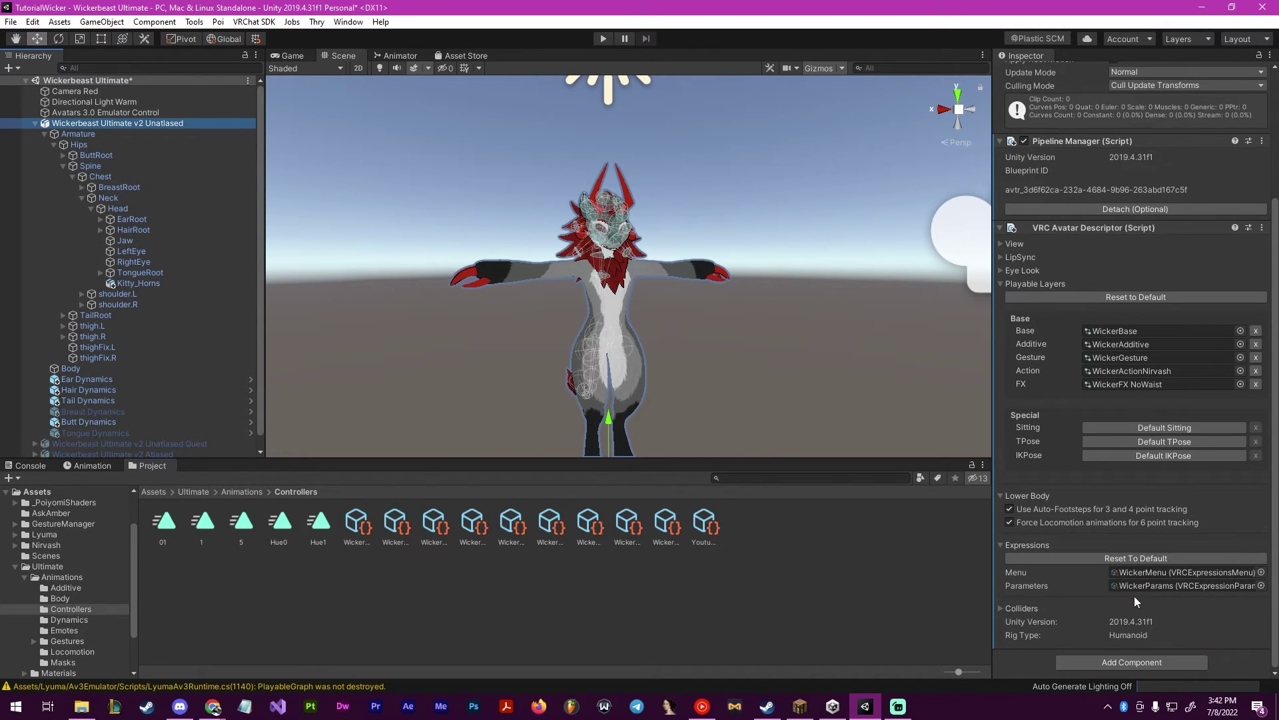
left_click(1142, 570)
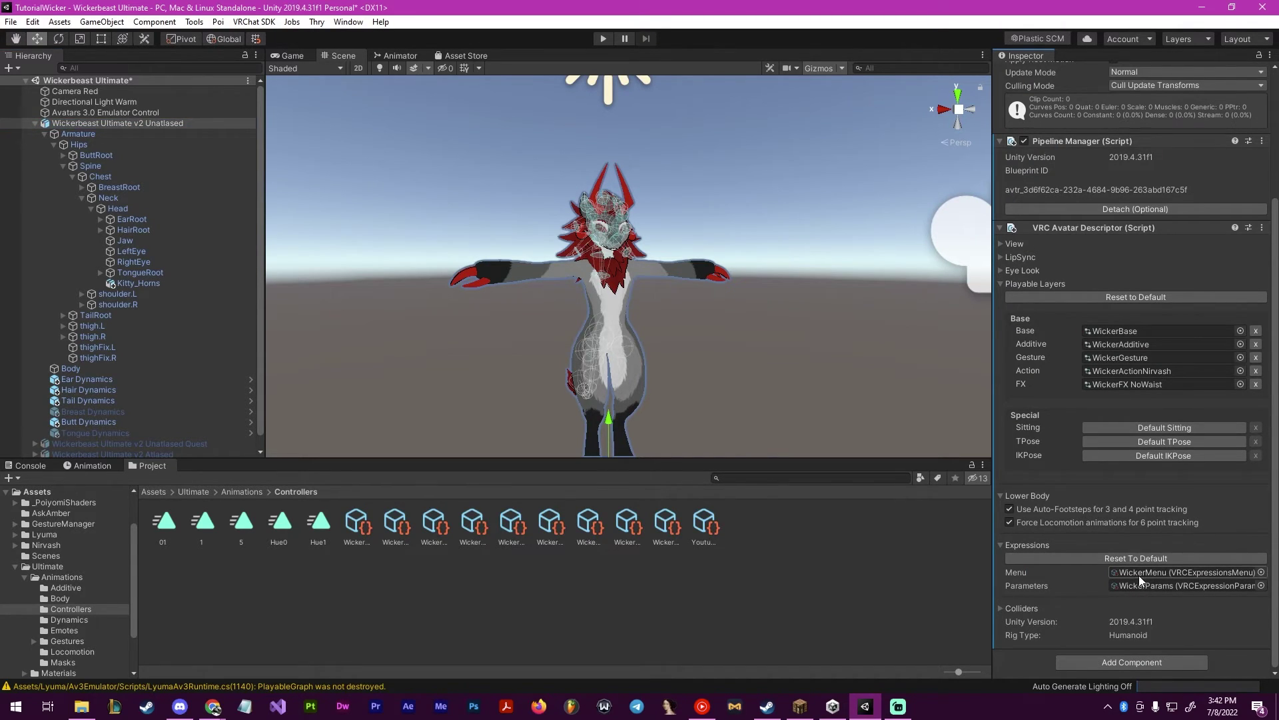
left_click(1139, 574)
left_click(590, 526)
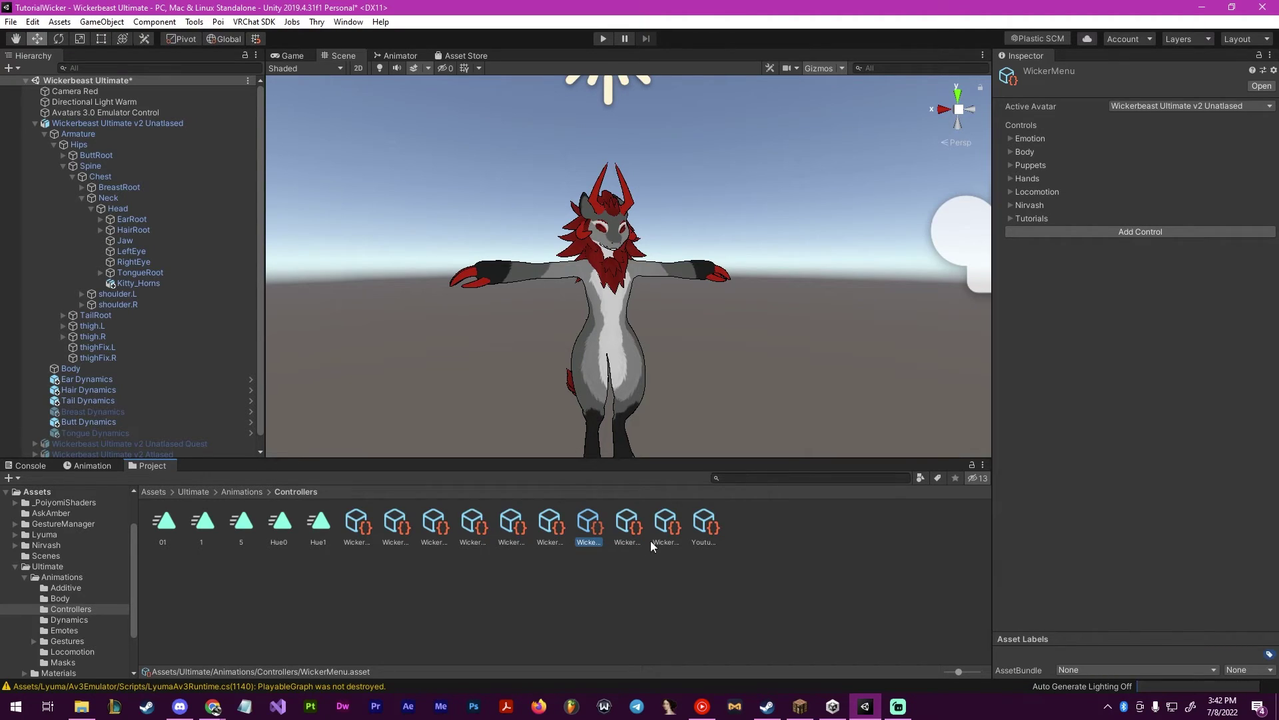
left_click(706, 528)
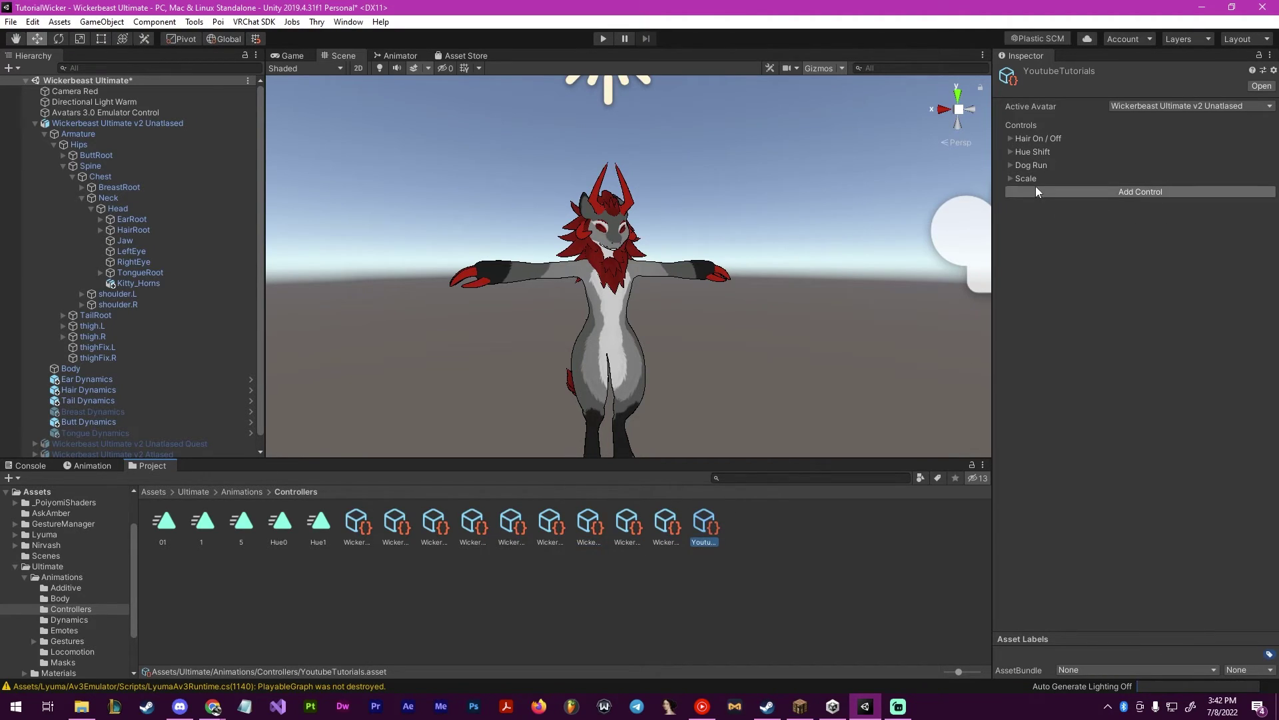
Add a control named Horns, set as a Toggle driven by the Horns parameter
left_click(1010, 192)
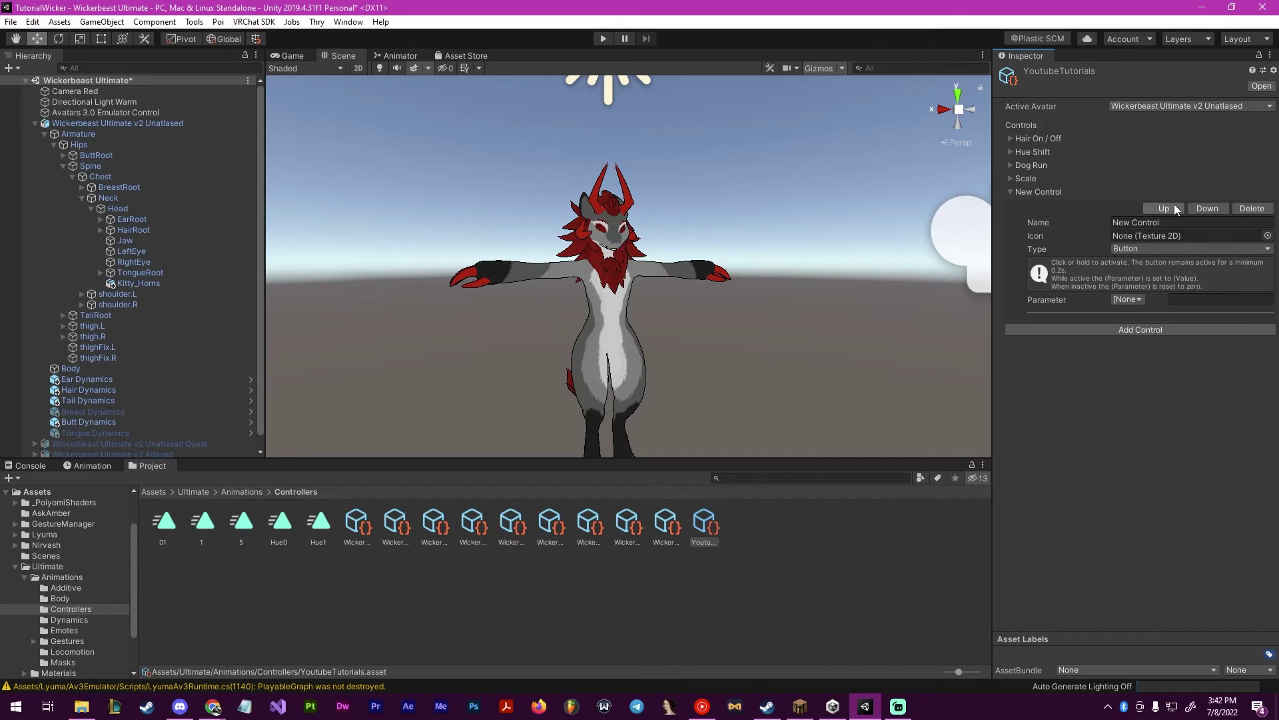
left_click(1168, 222)
type("Horns")
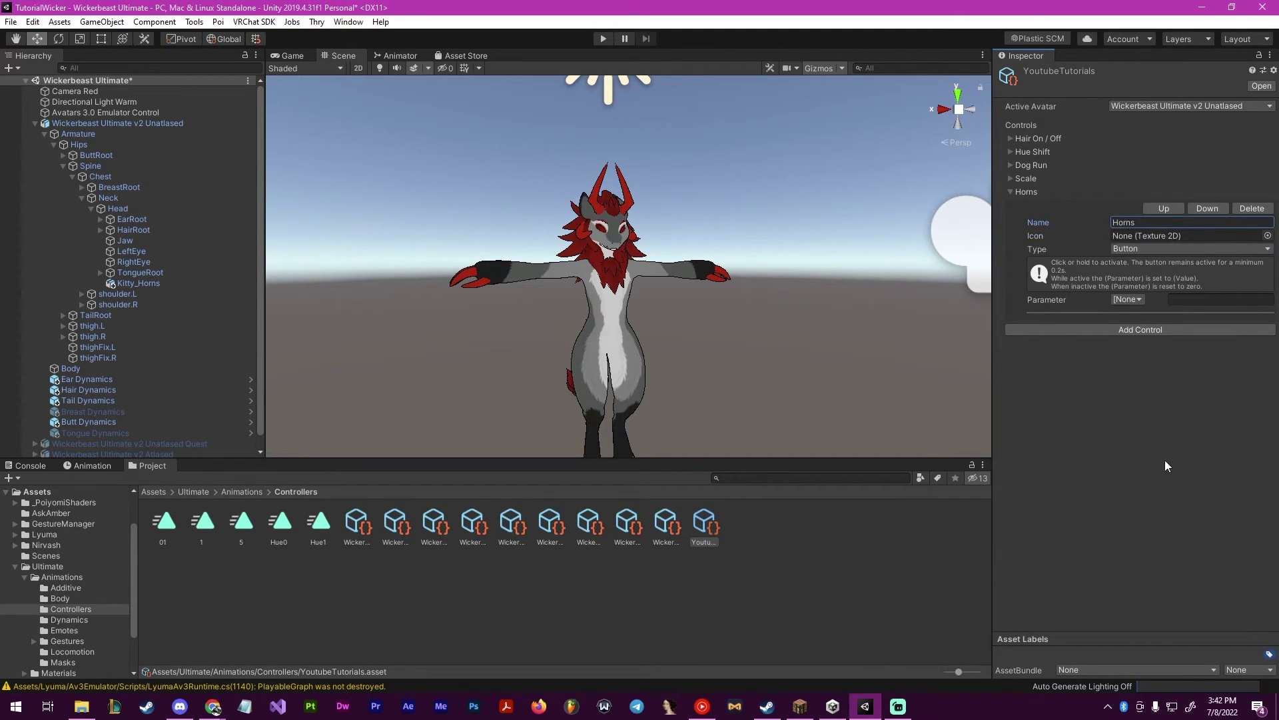
left_click(1135, 248)
left_click(1145, 279)
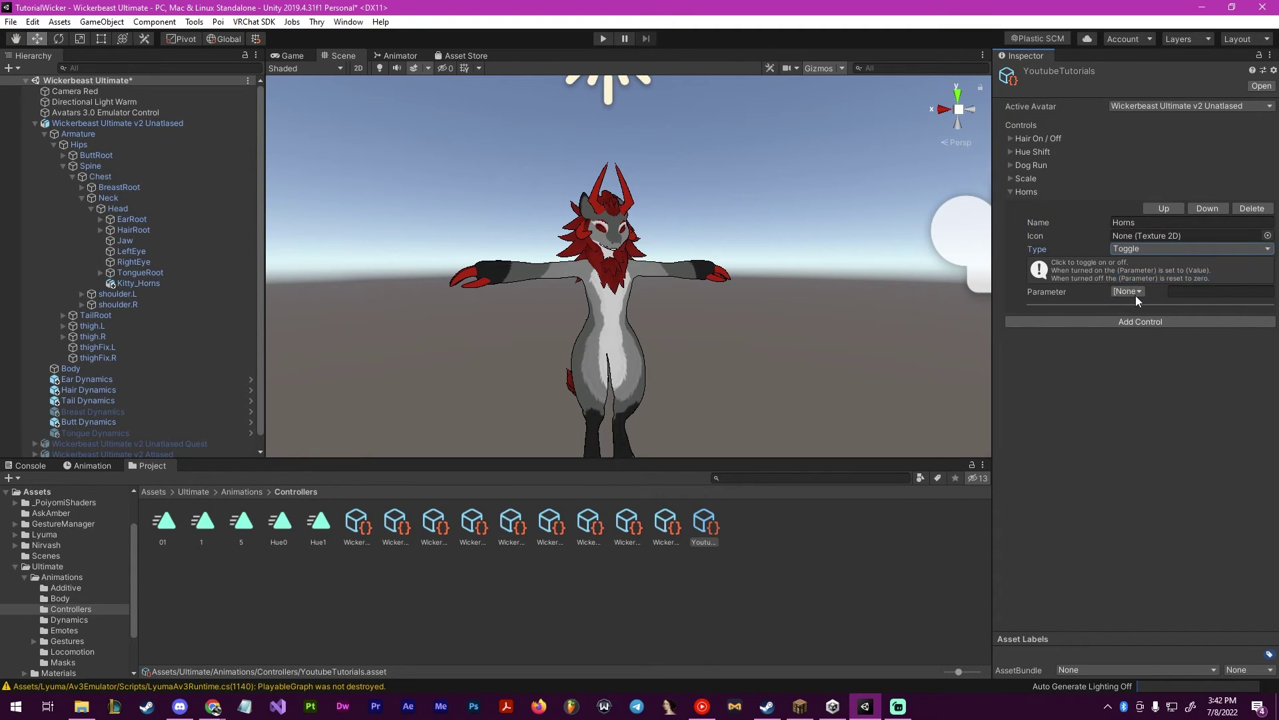
left_click(1135, 294)
left_click(1176, 686)
left_click(1012, 192)
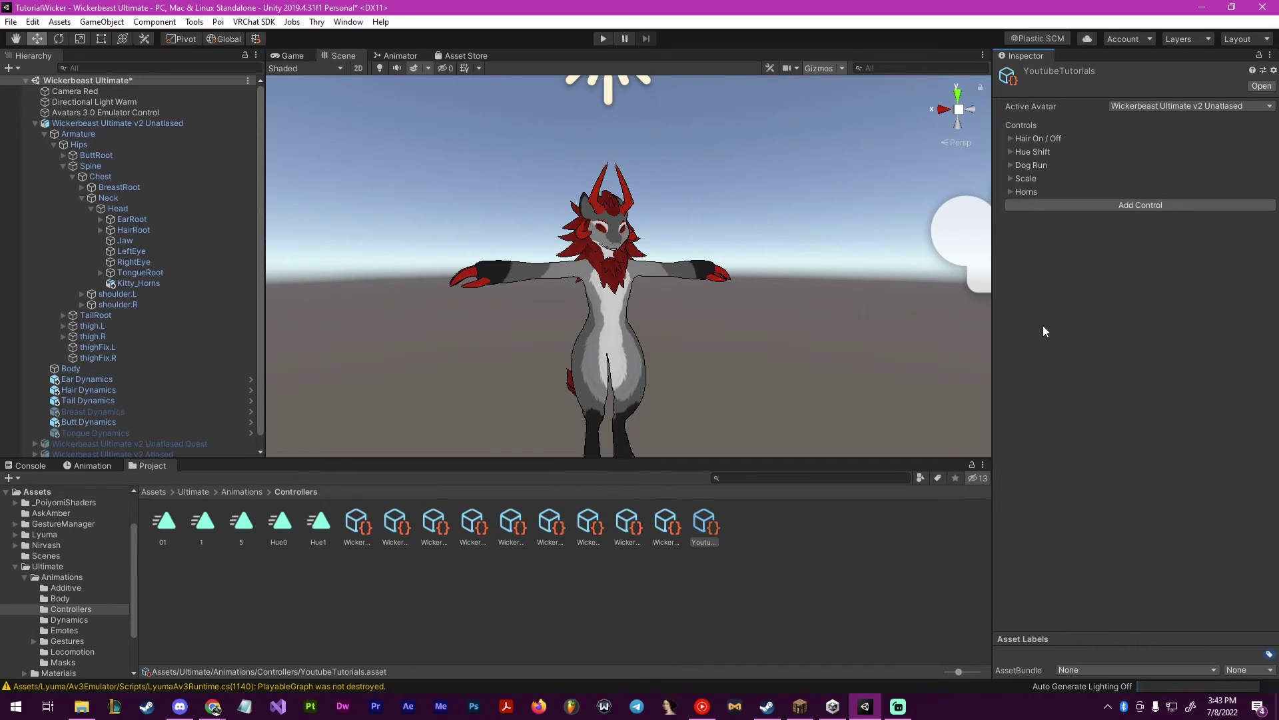
left_click_drag(933, 300, 647, 74, "alt")
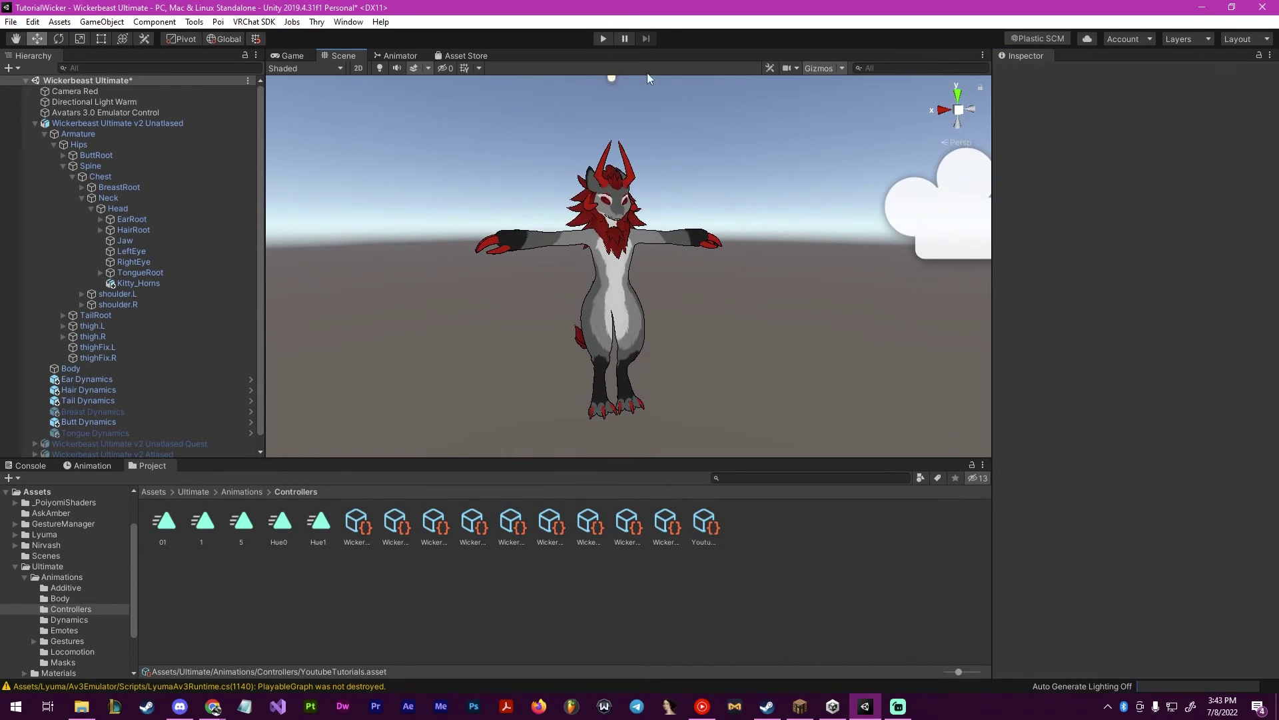
Enter play mode and open the Expressions submenu in Gesture Manager's radial menu
left_click(604, 38)
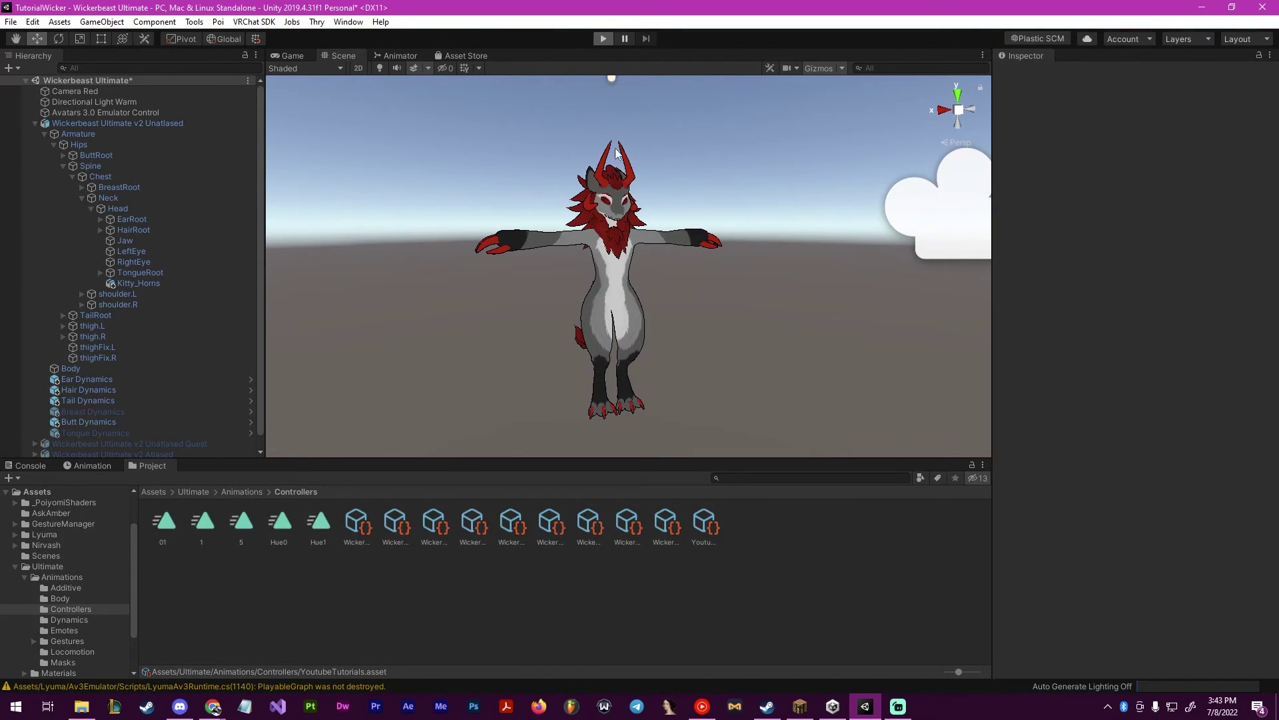
left_click(66, 122)
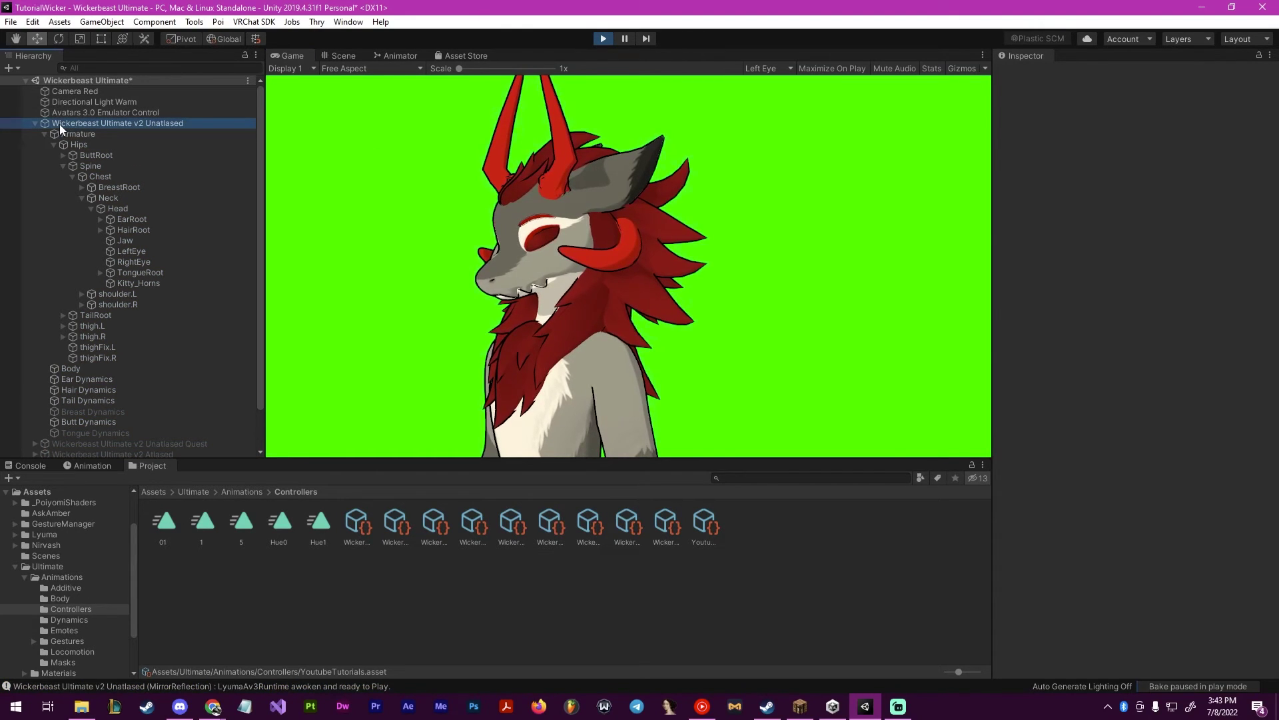
left_click(1214, 204)
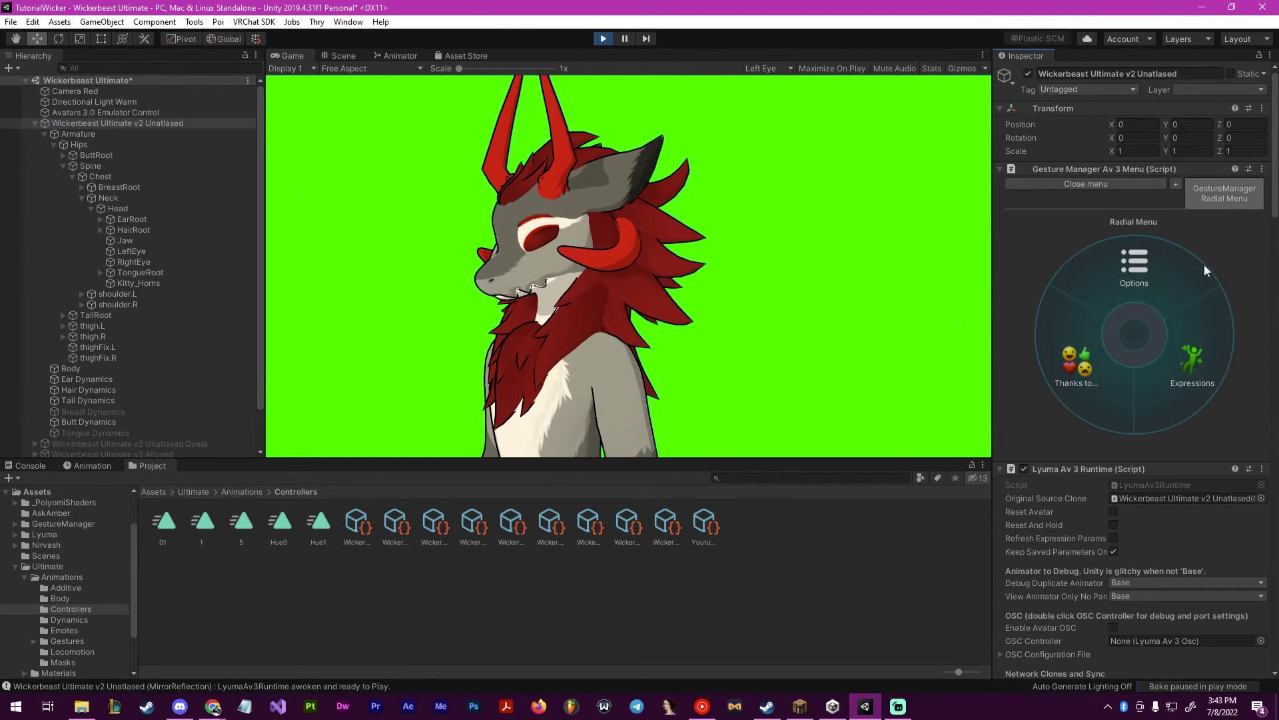
left_click(1162, 364)
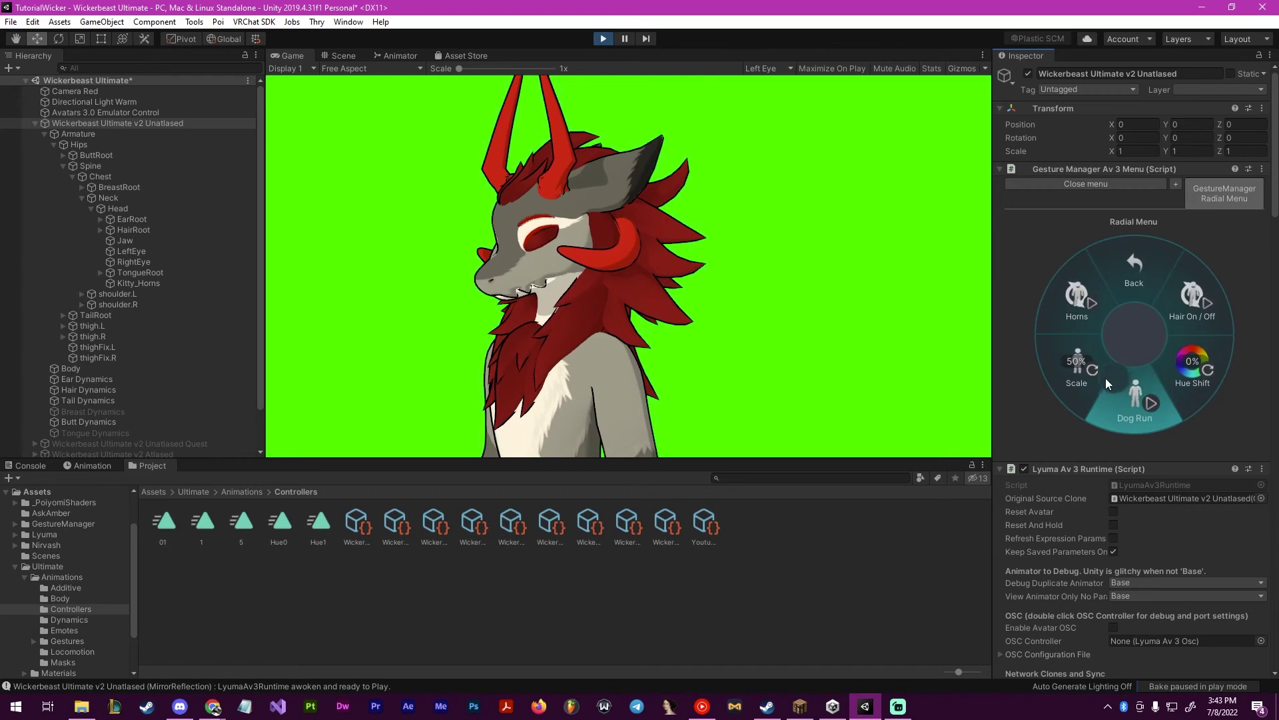
Toggle Horns off and on three times to confirm the horns hide and reappear
left_click(1086, 306)
left_click(1087, 305)
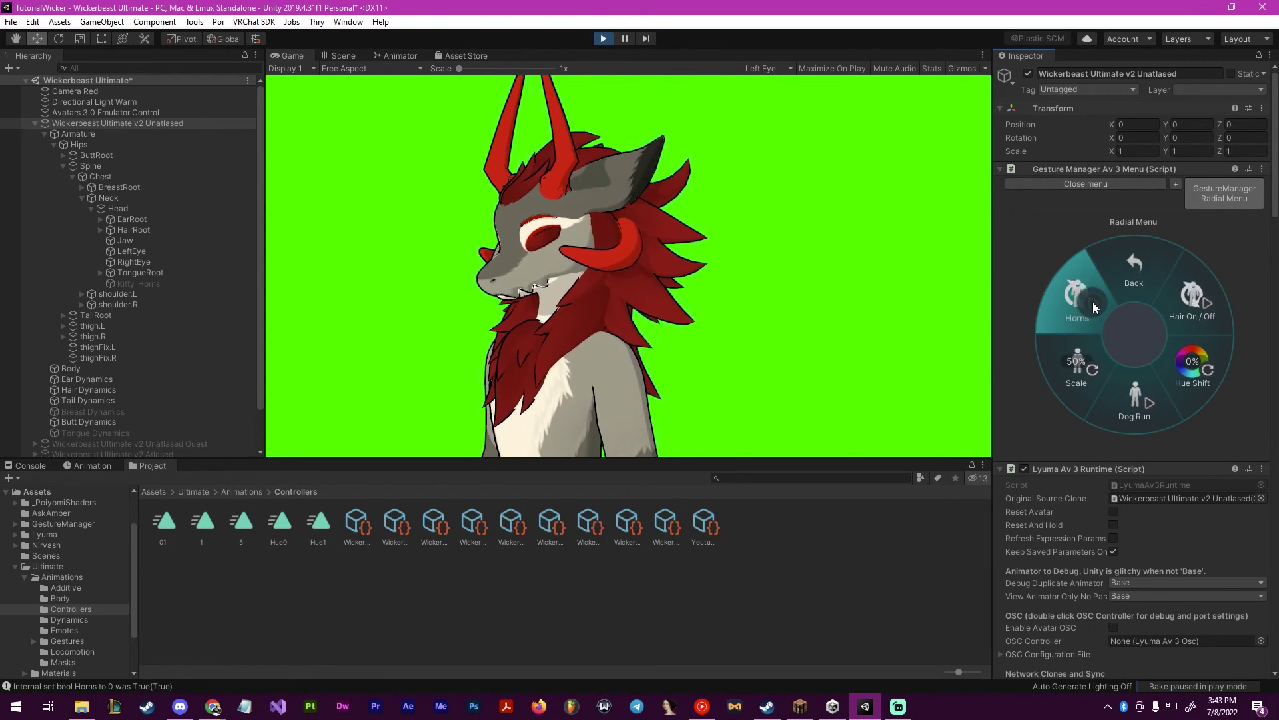
left_click(1093, 302)
left_click(1093, 301)
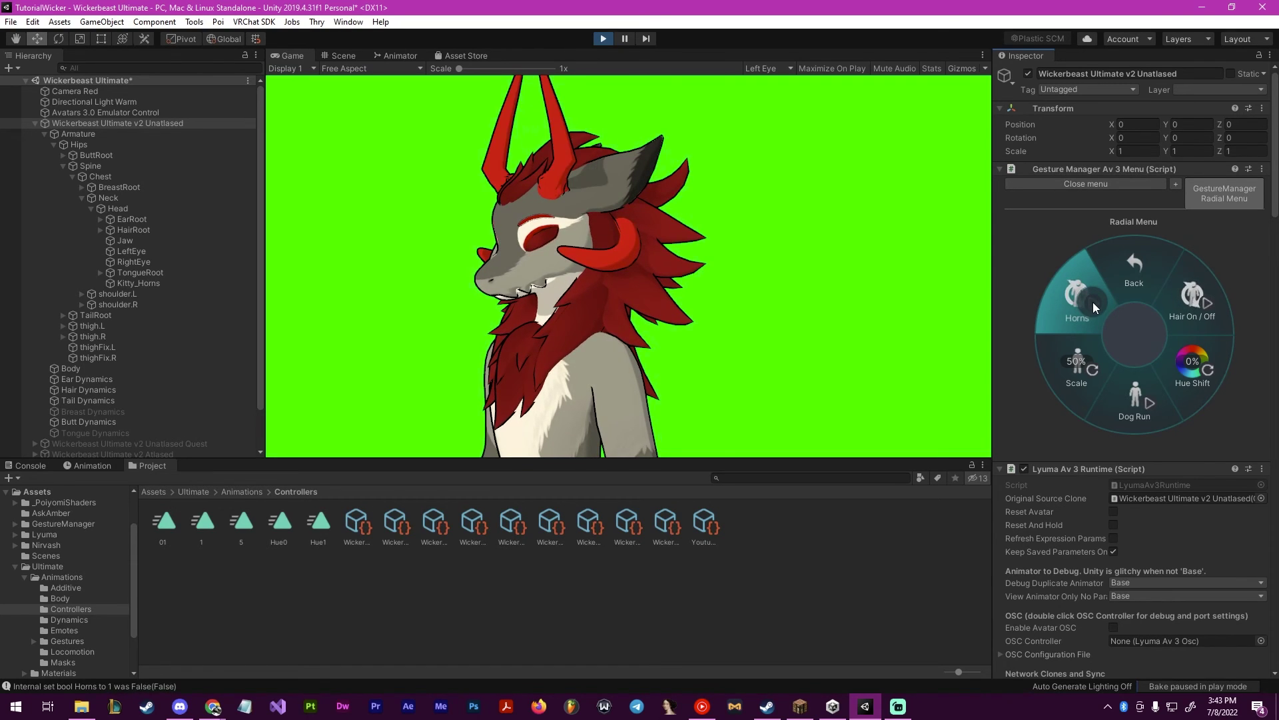
left_click(1093, 302)
left_click(1092, 302)
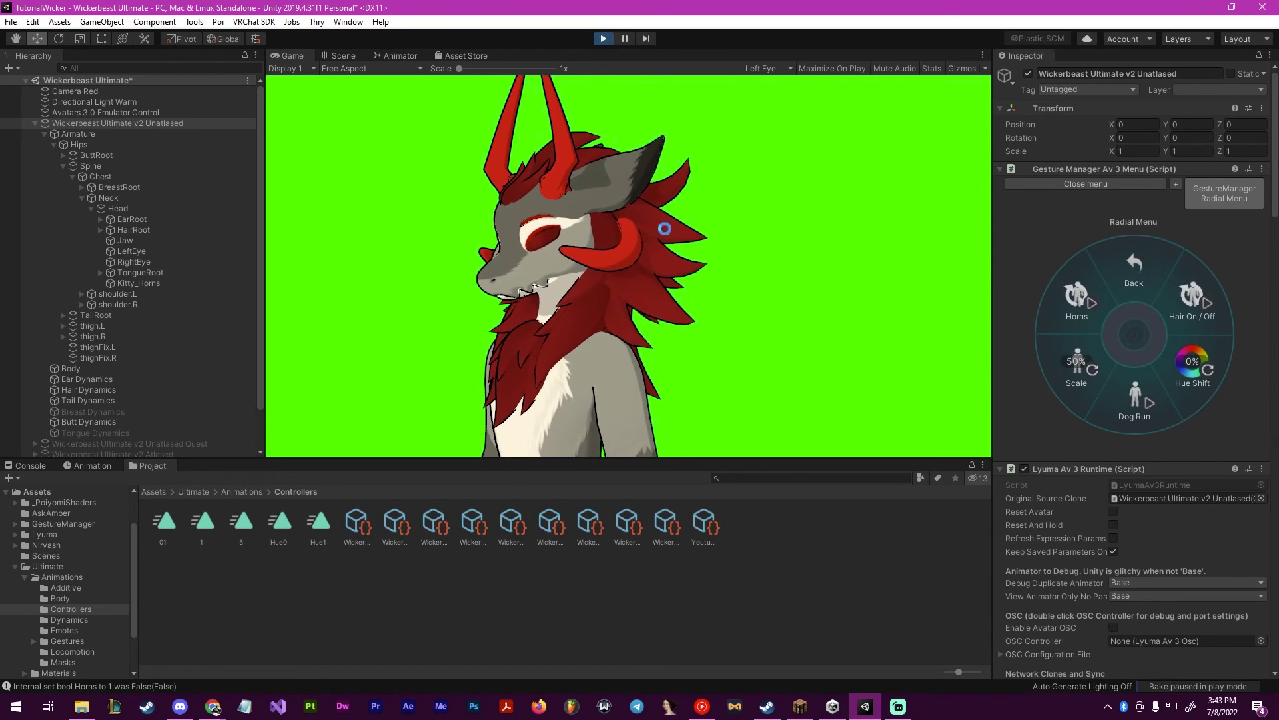
Stop play mode and view the avatar with its horns in the Scene
left_click(603, 38)
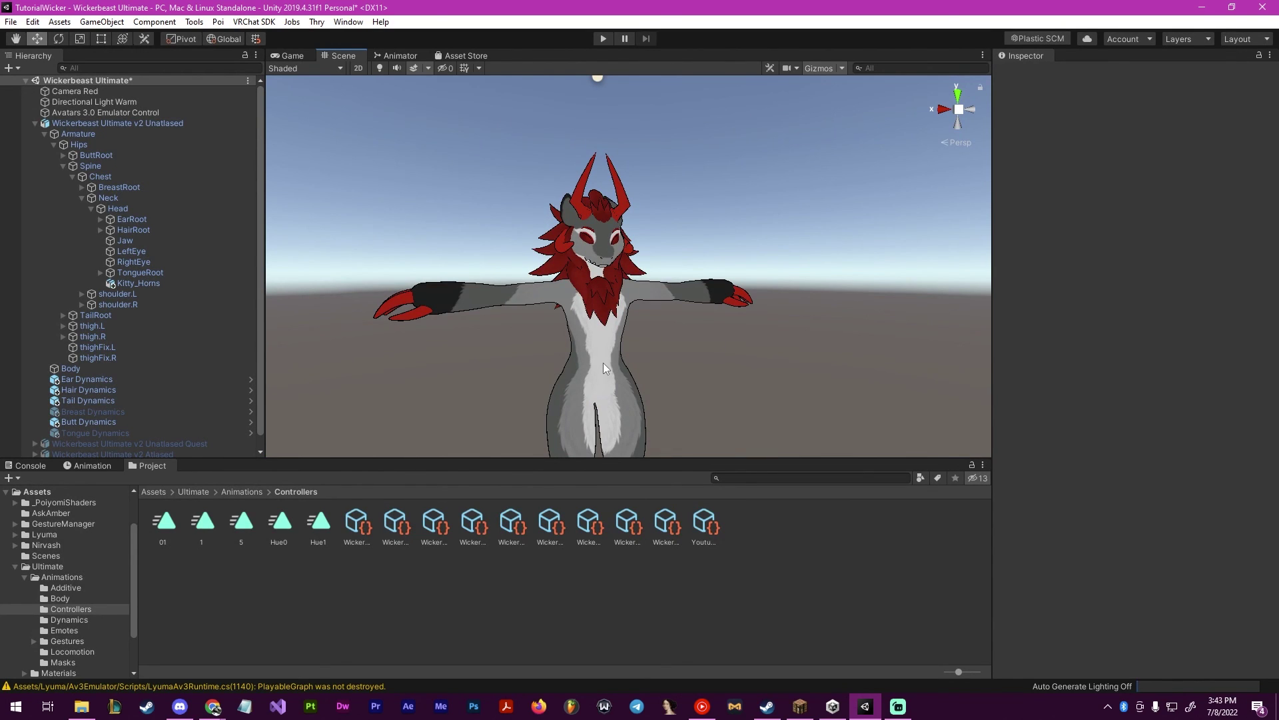
left_click_drag(643, 338, 713, 312, "alt")
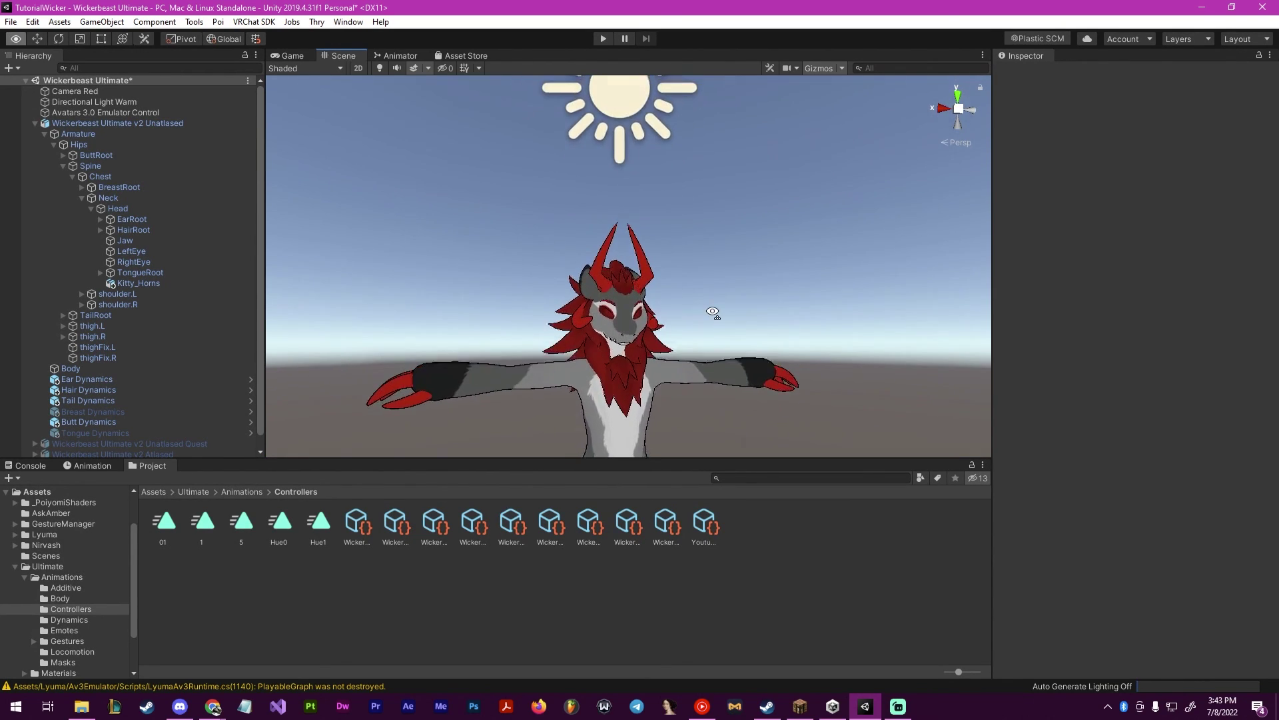
scroll(712, 312, "down", 5)
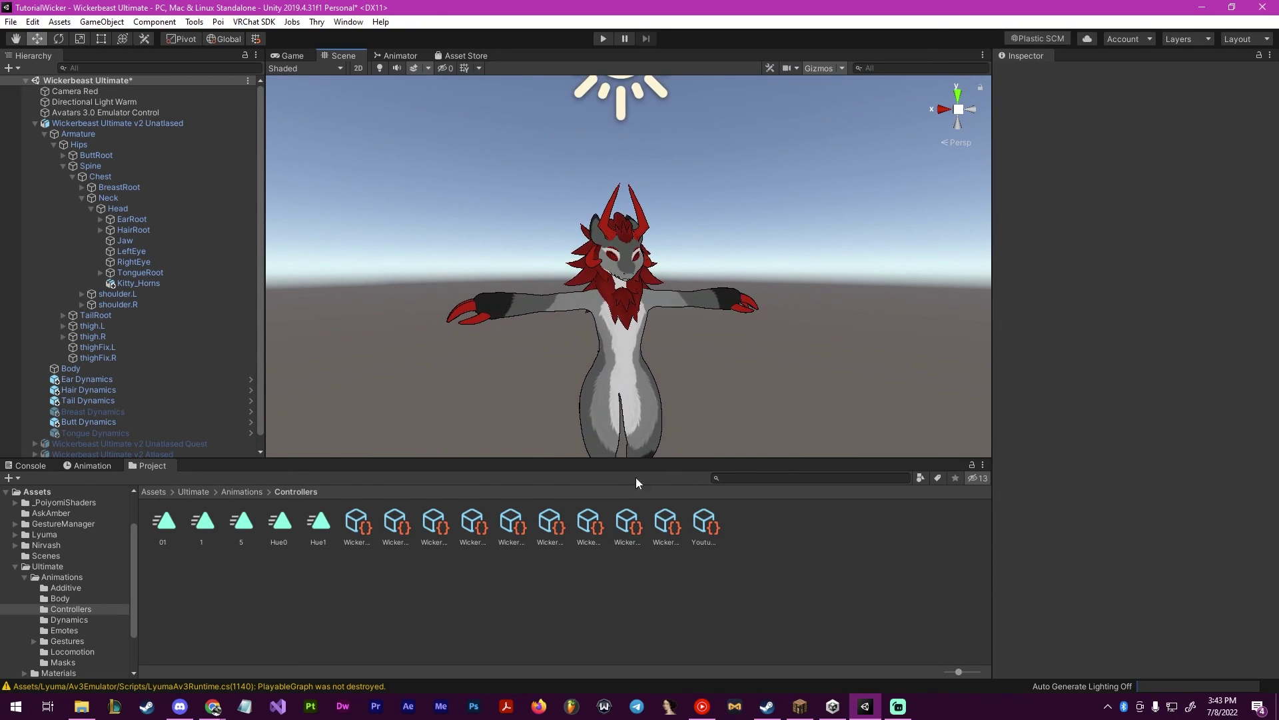